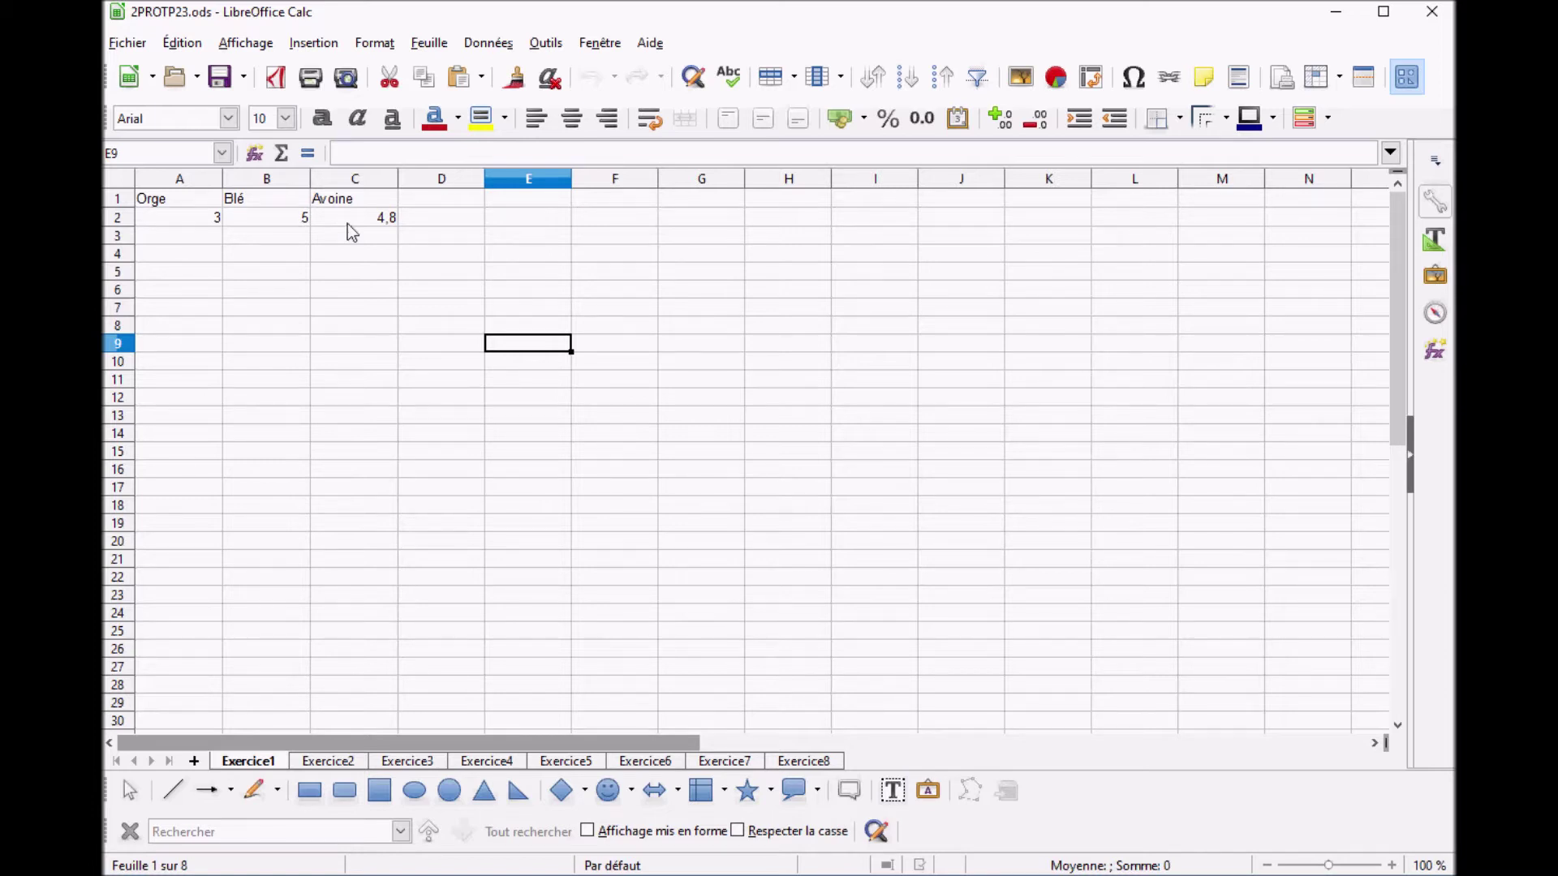
Step: Start a chart from the data in A1:C2 and choose the normal pie type (Secteur)
click(347, 224)
drag(347, 224, 130, 196)
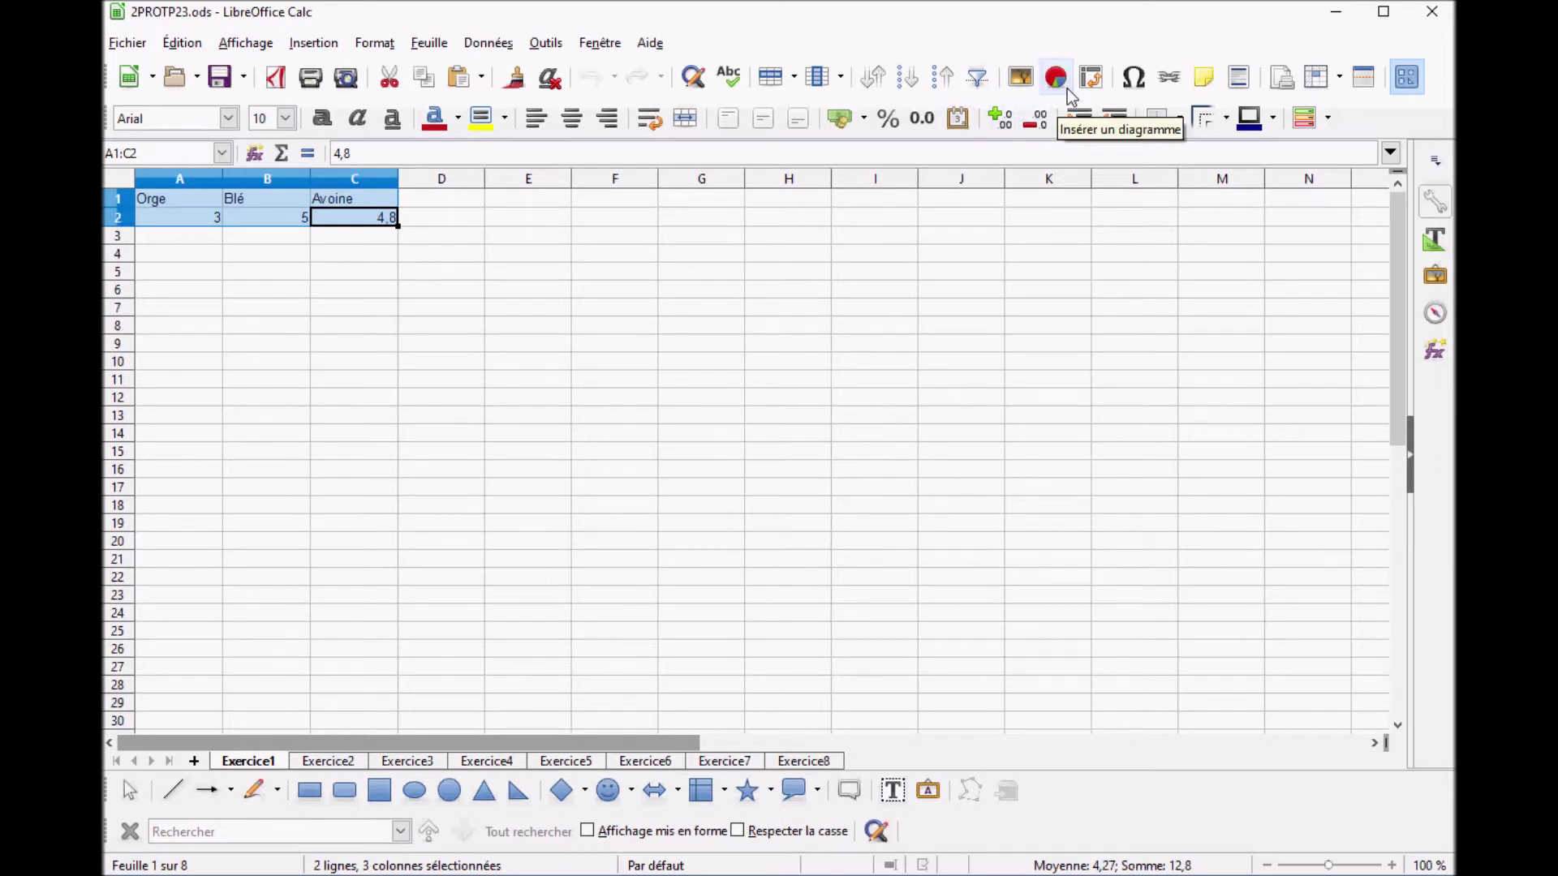
click(313, 43)
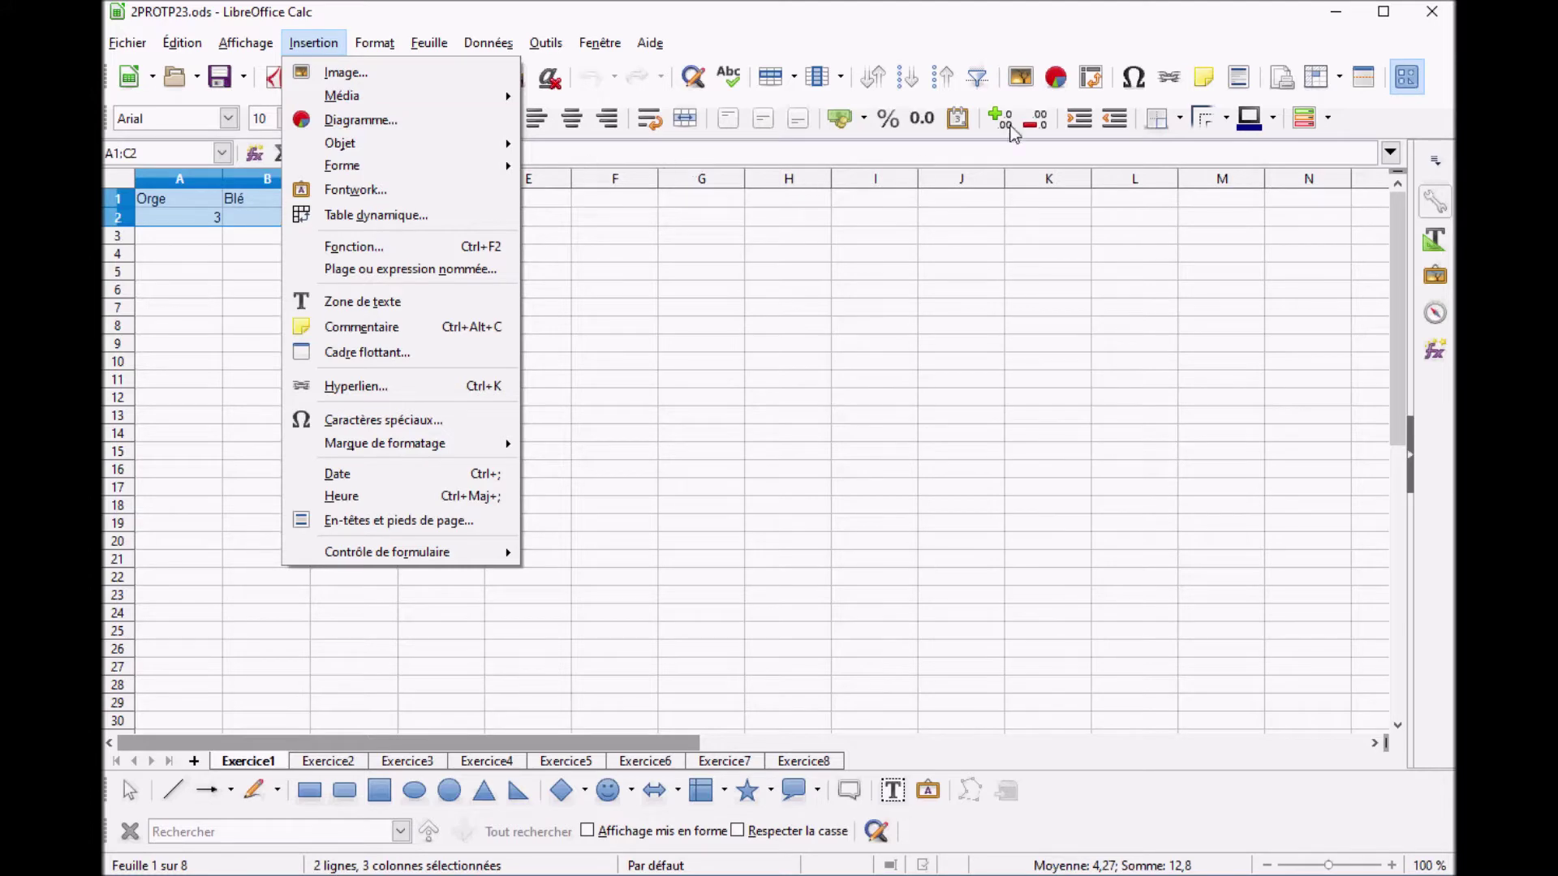
click(1057, 79)
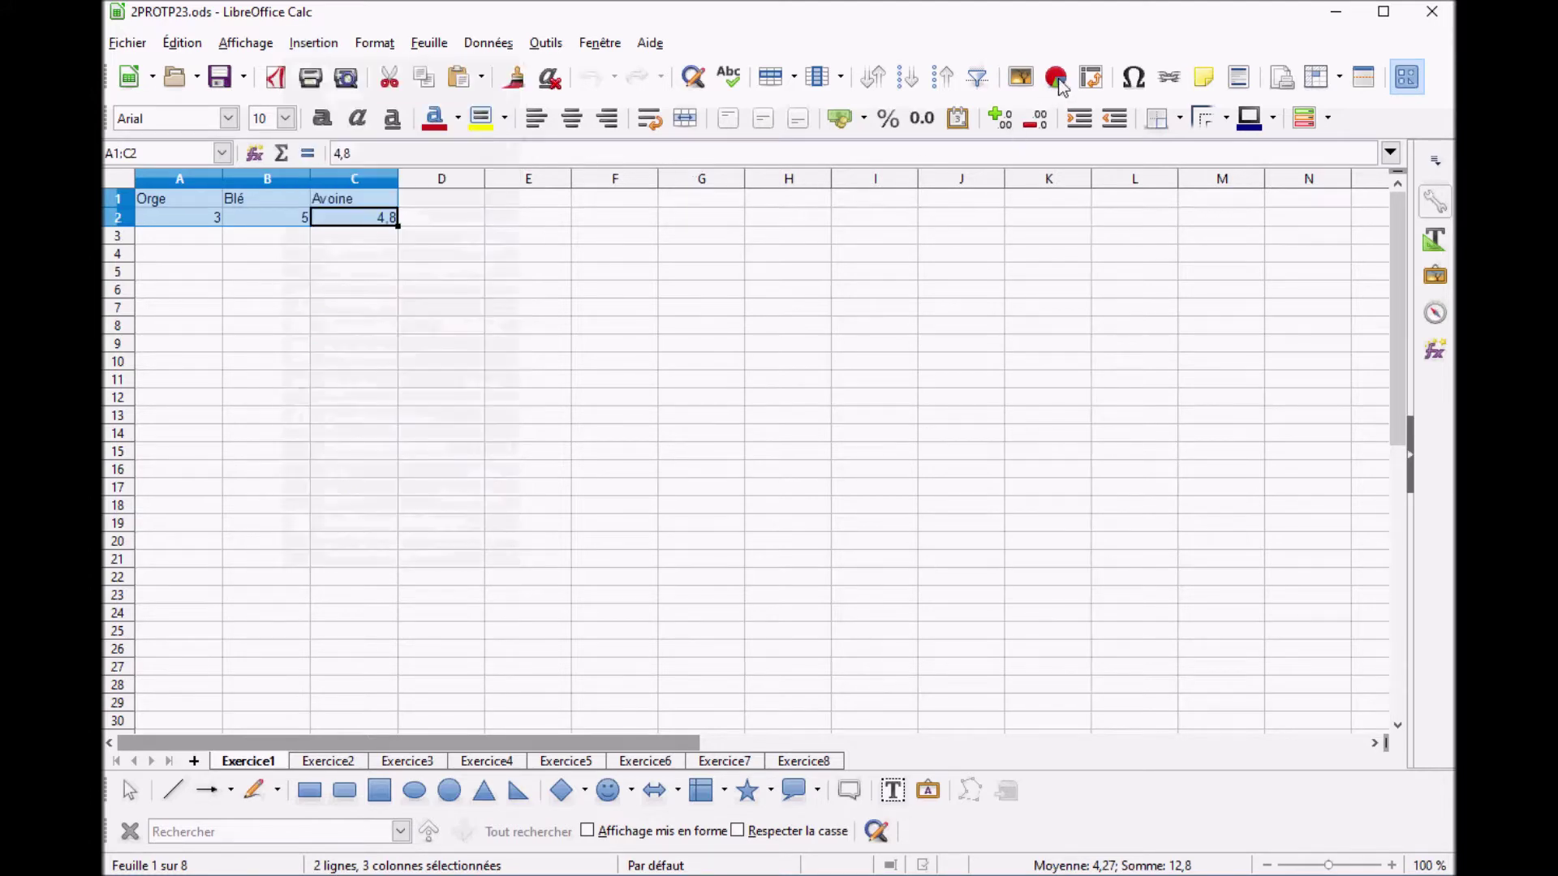
click(1057, 79)
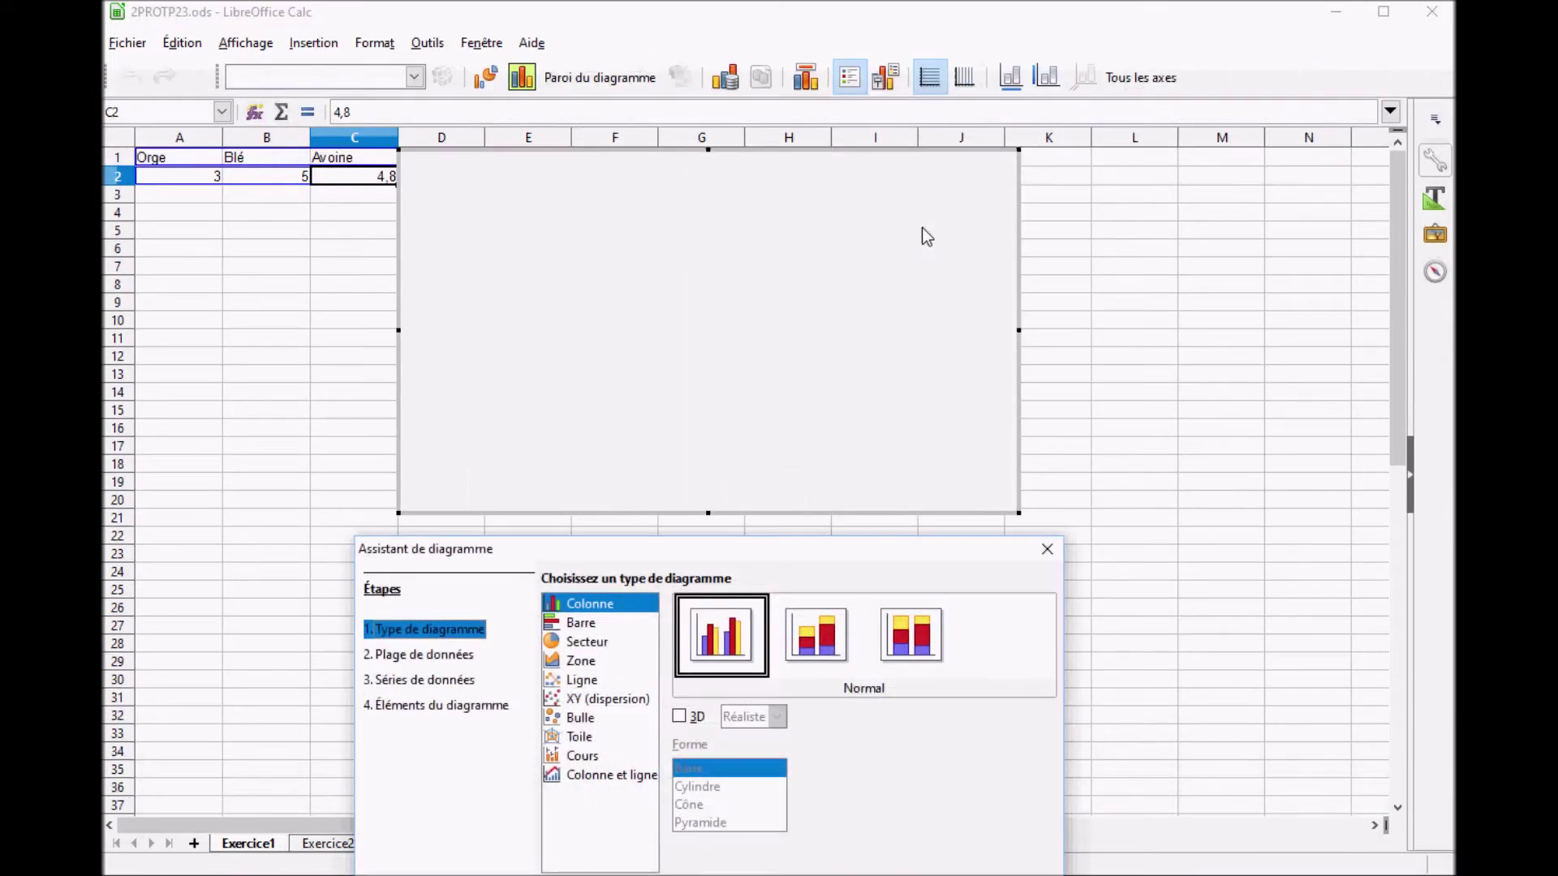
drag(780, 547, 817, 402)
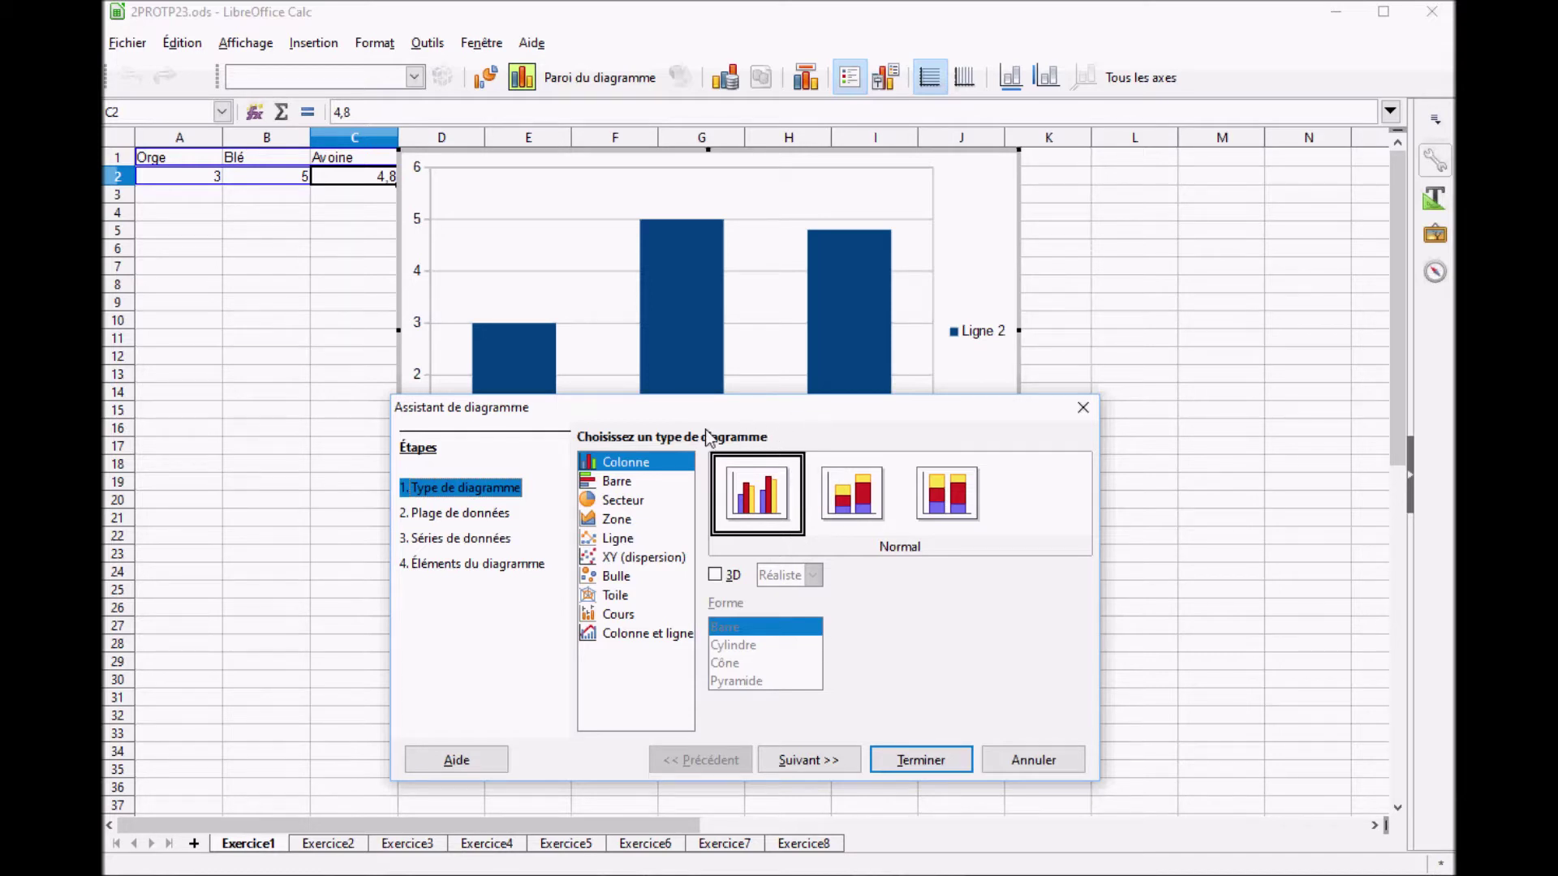
click(623, 503)
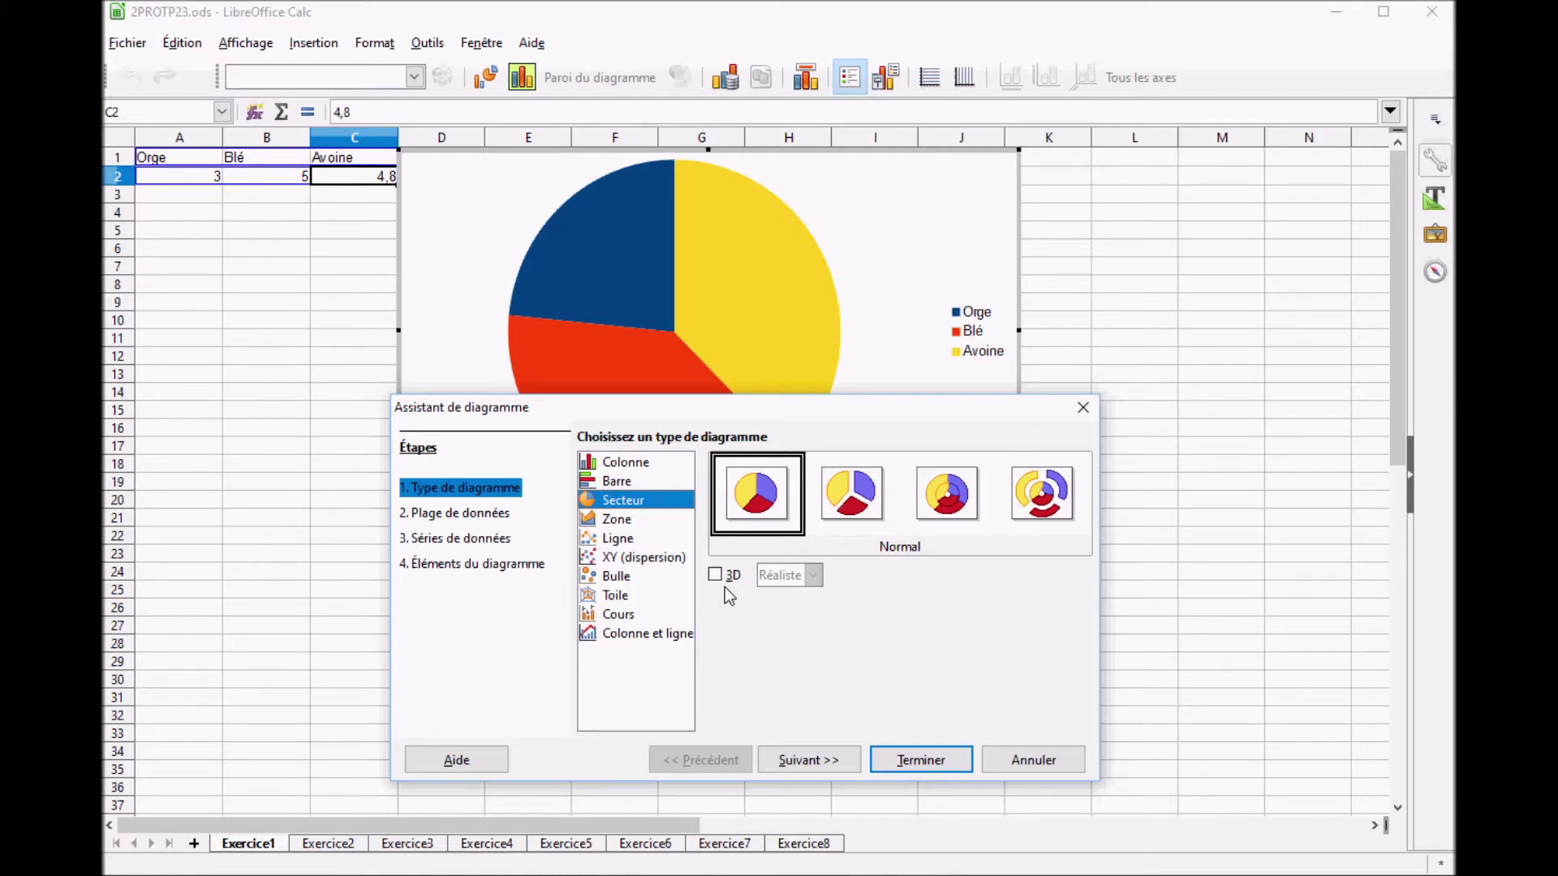
drag(735, 404, 879, 454)
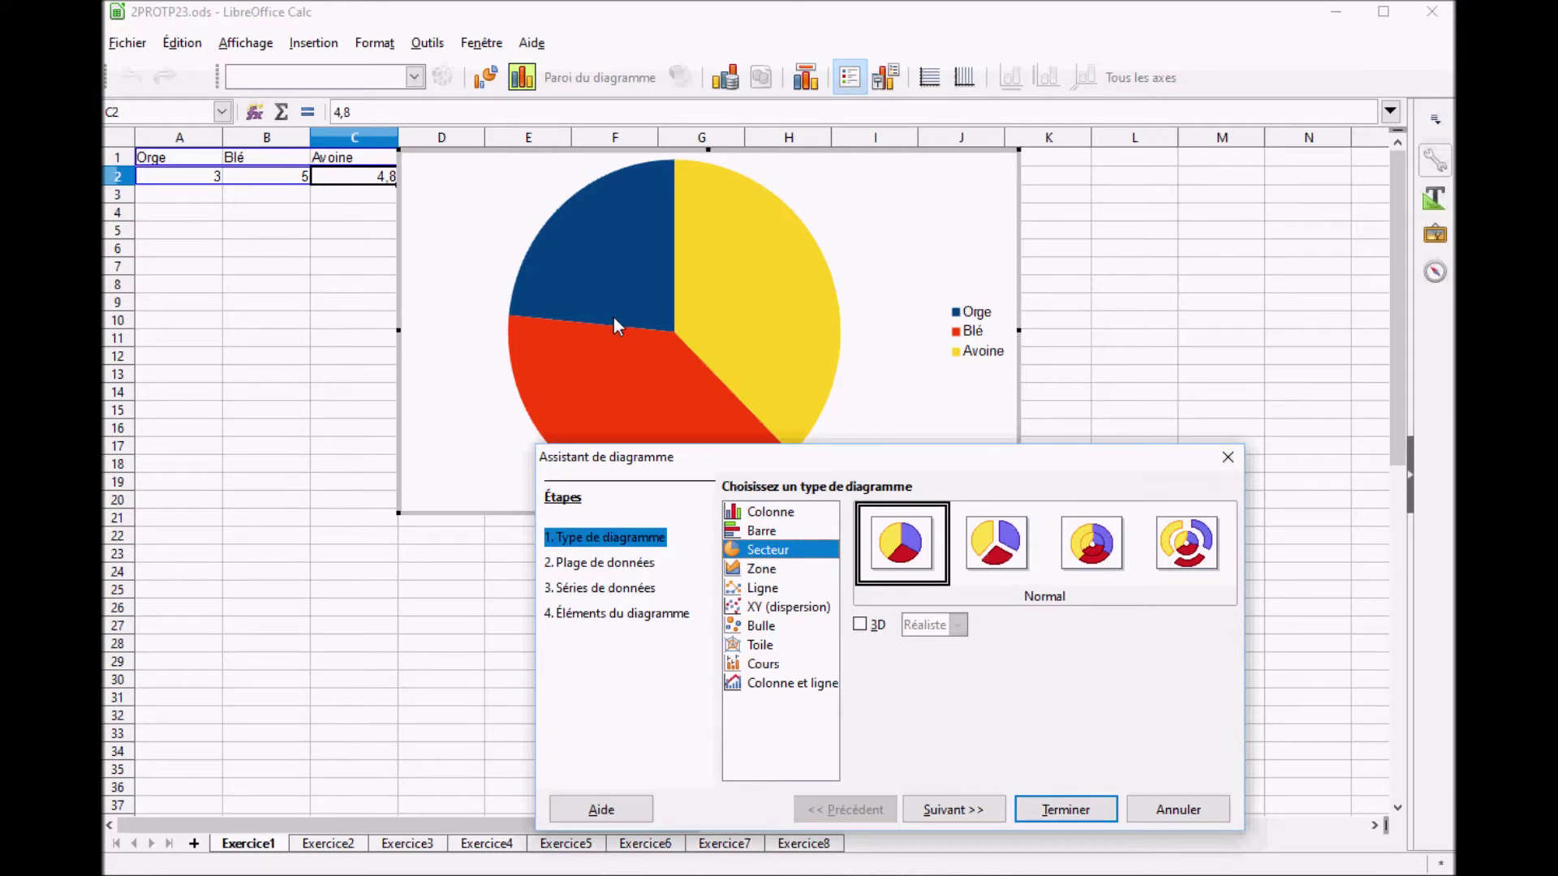
Step: Accept the default data range and series, title the chart "Répartition de la surface de production" and finish the chart wizard
click(987, 812)
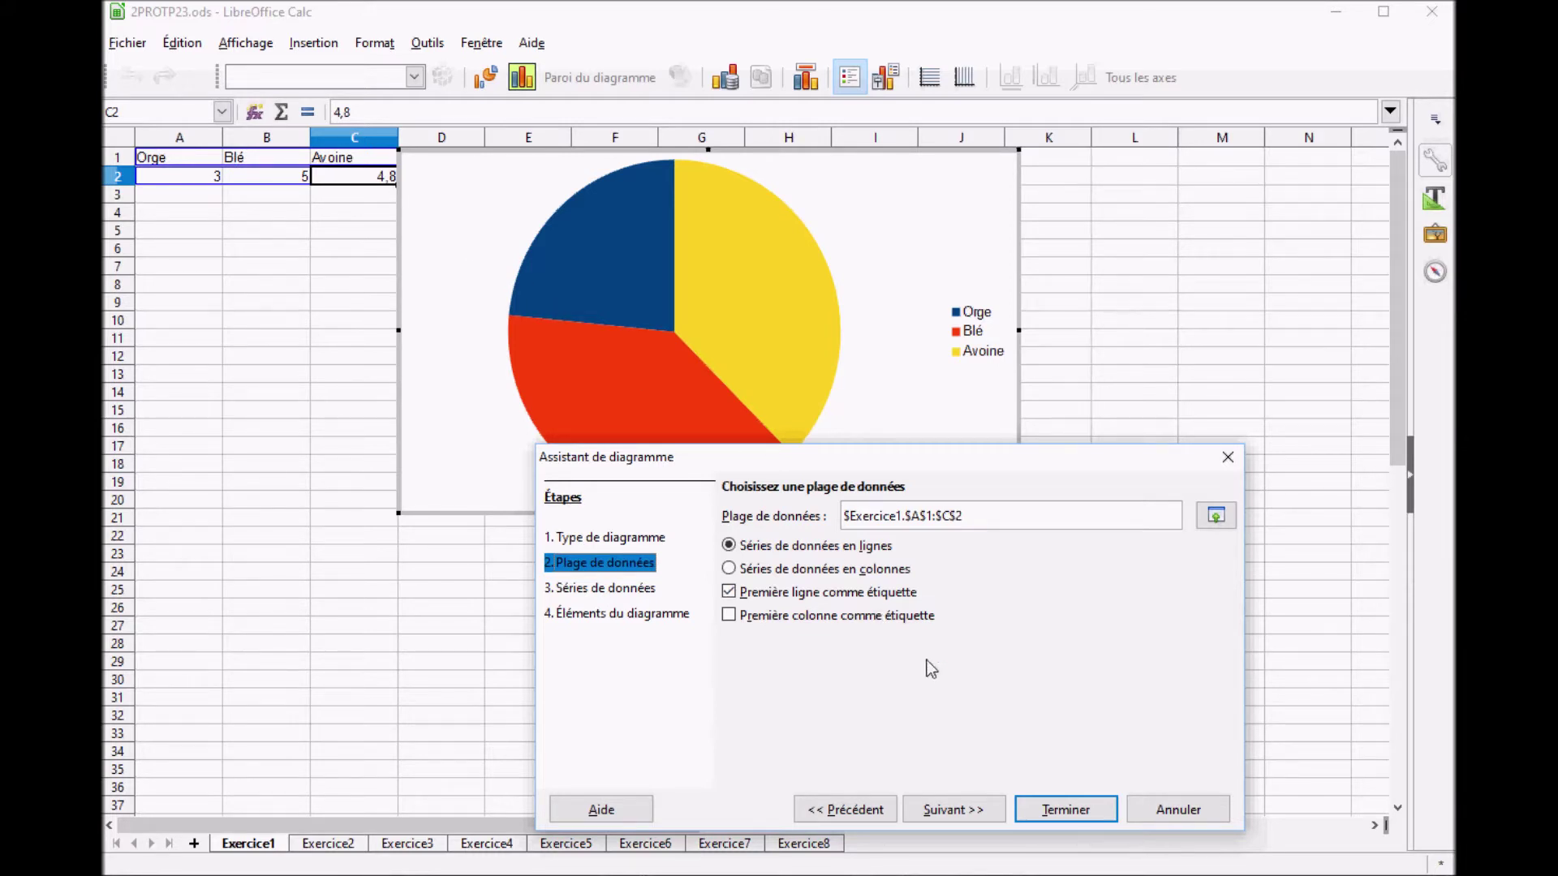
click(954, 810)
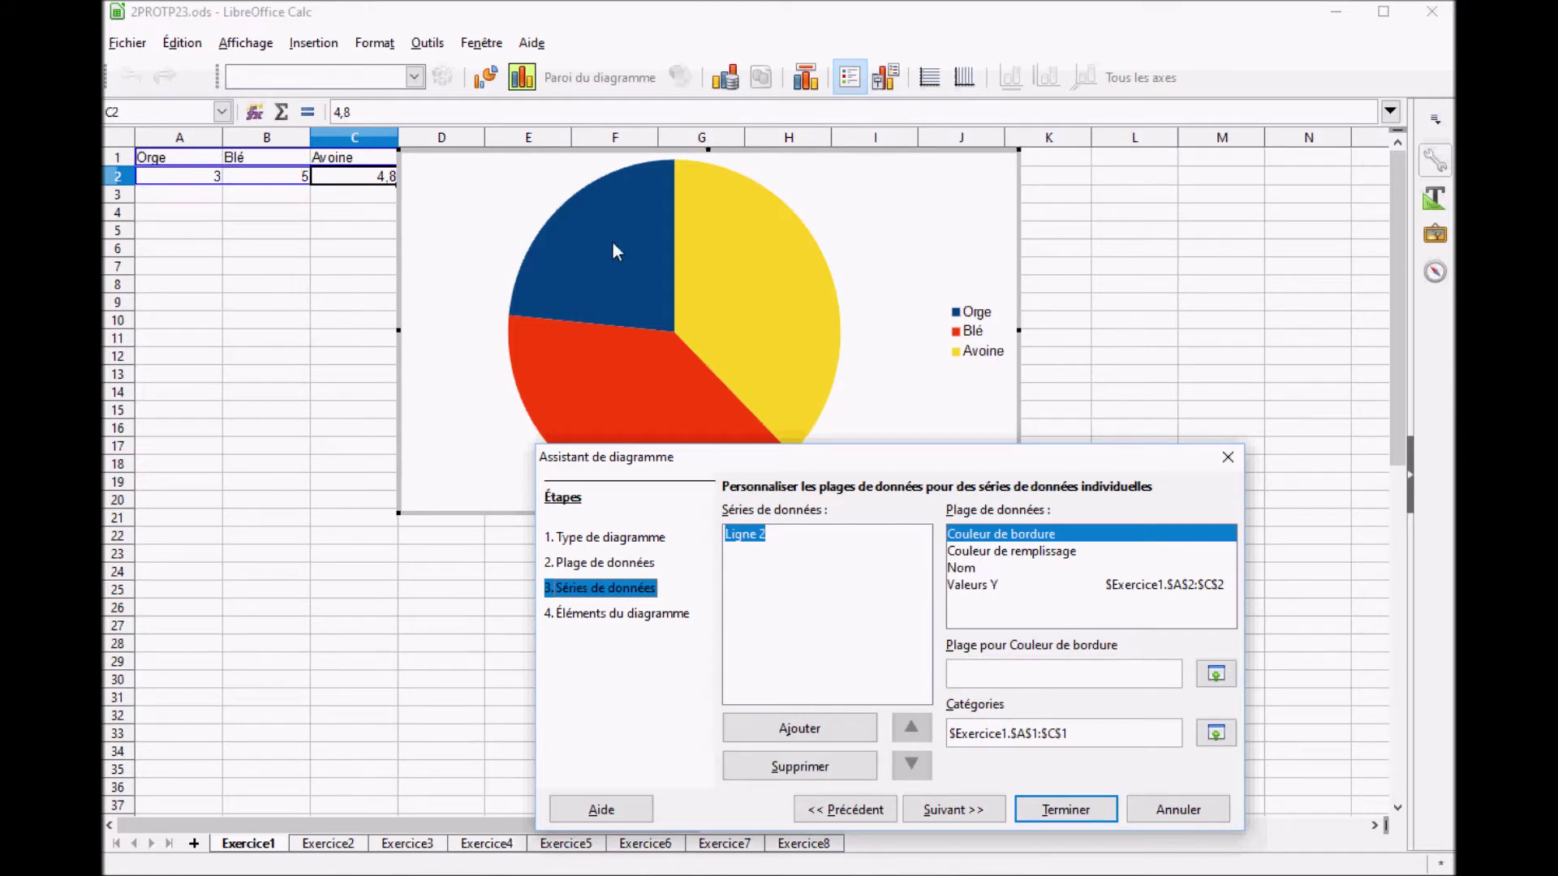
click(964, 809)
click(828, 517)
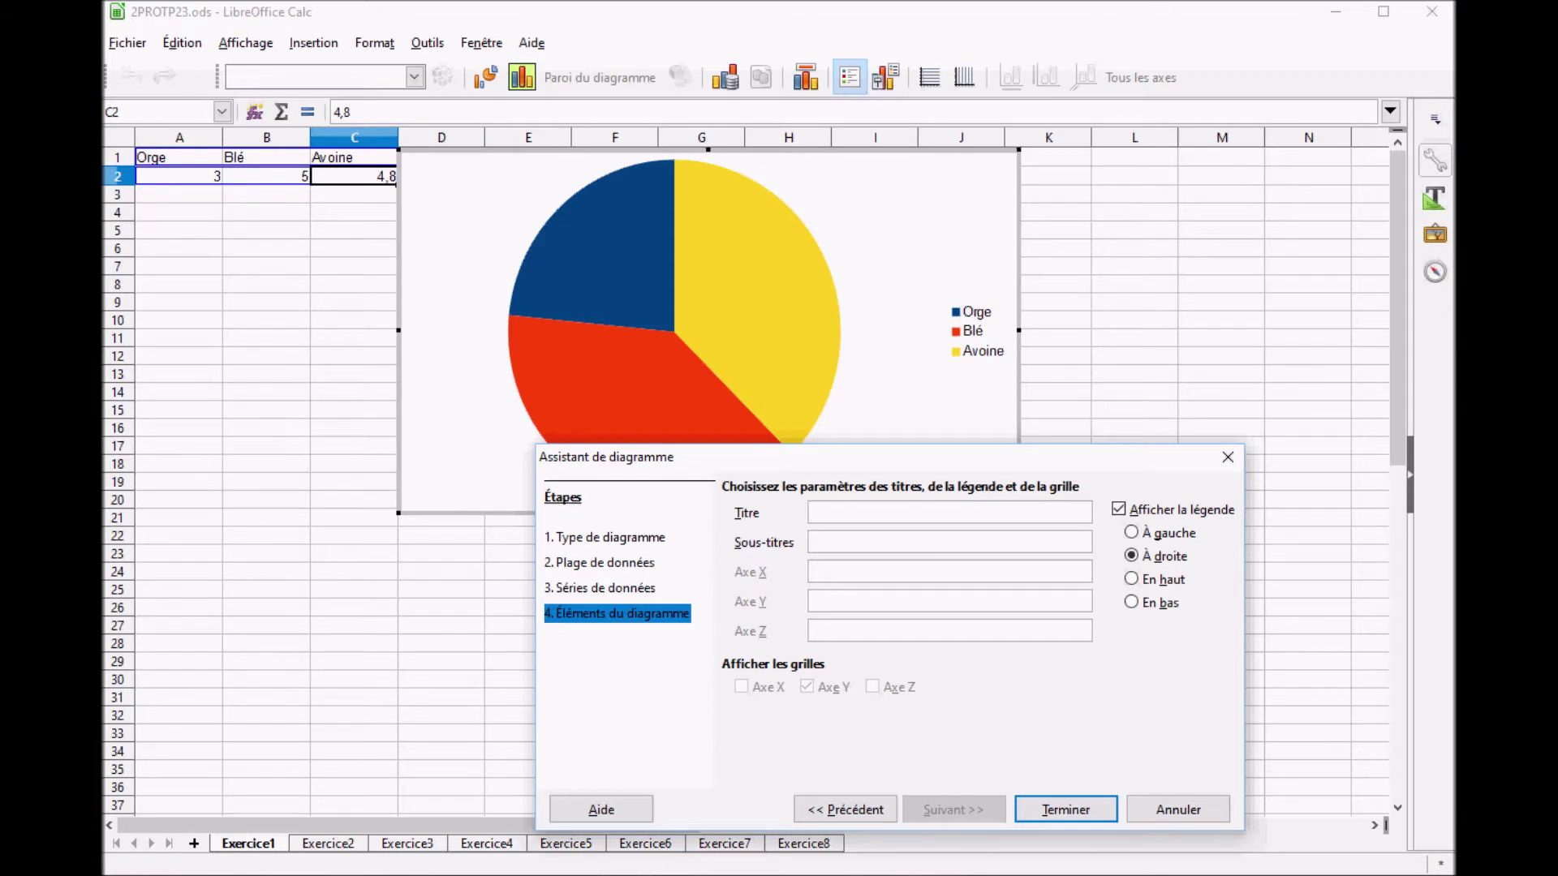
key(Return)
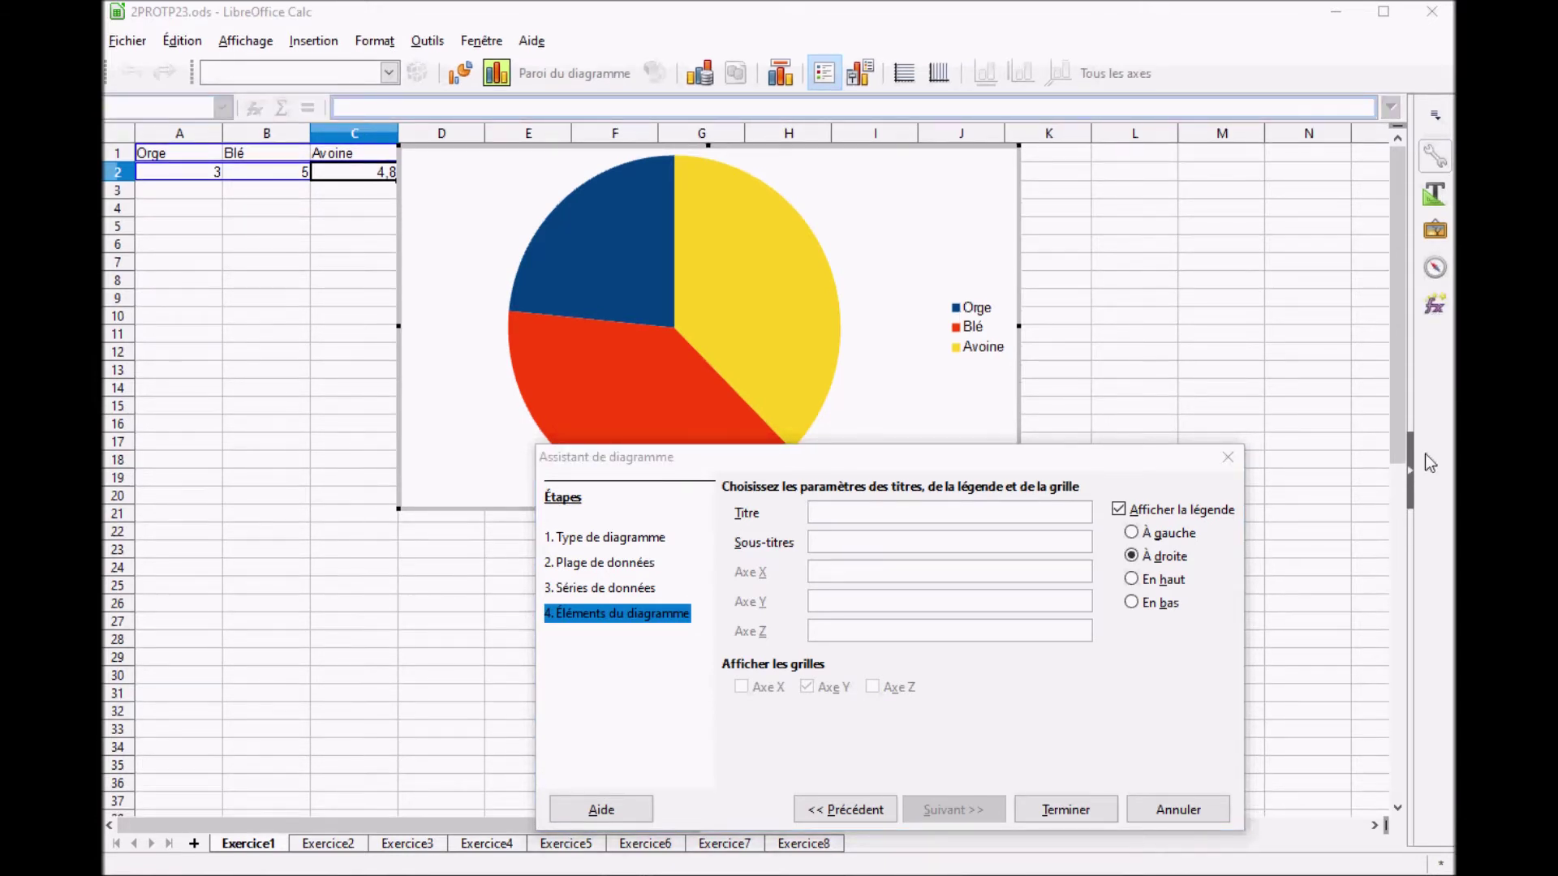
click(825, 517)
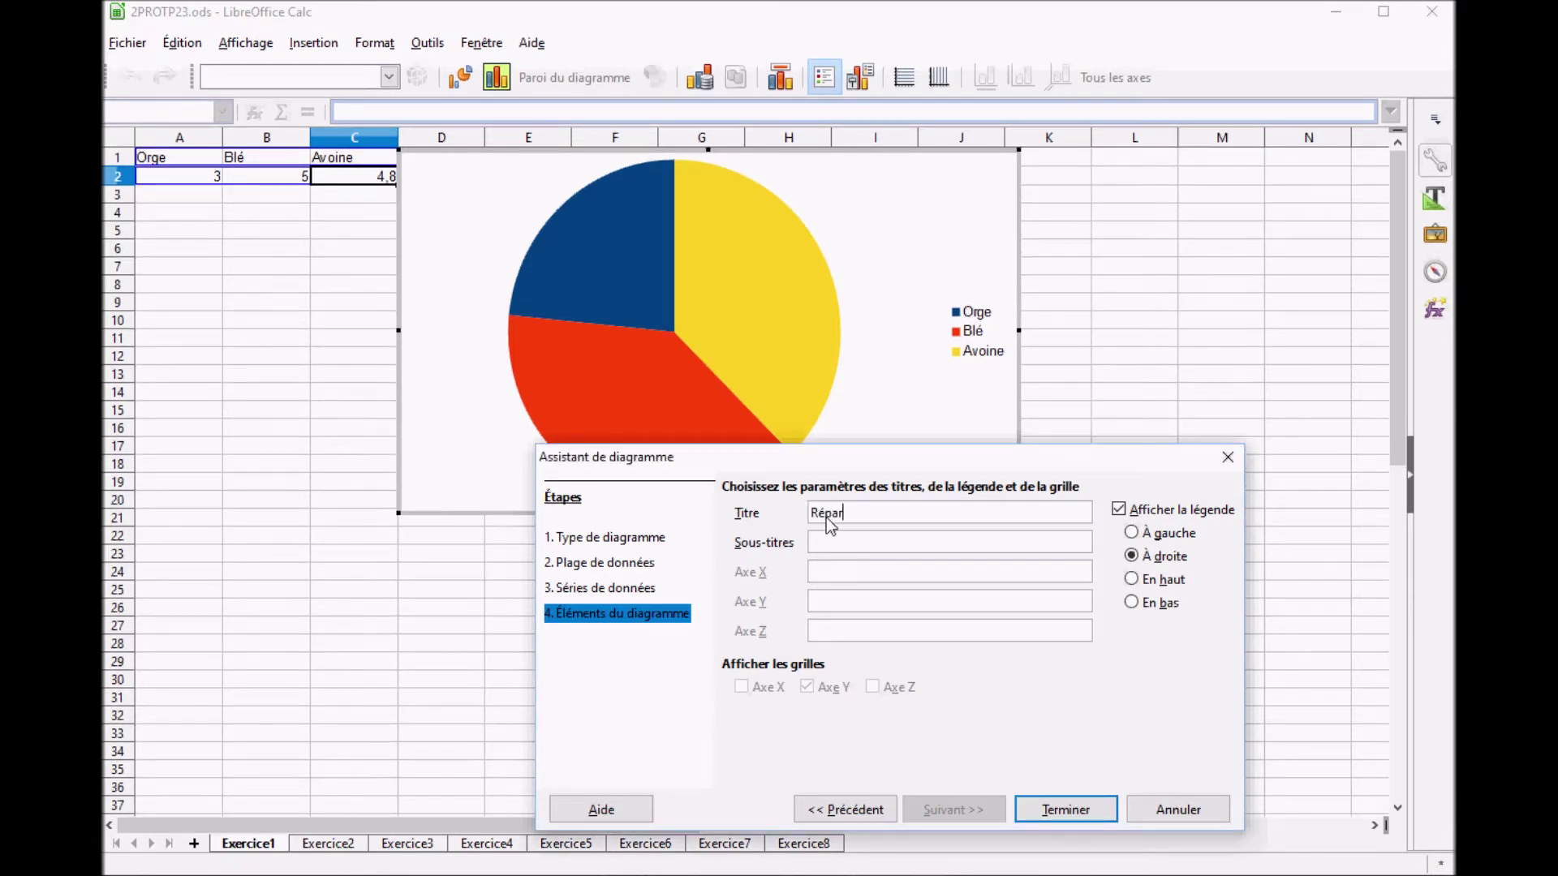
text(Répartition de la surface de production)
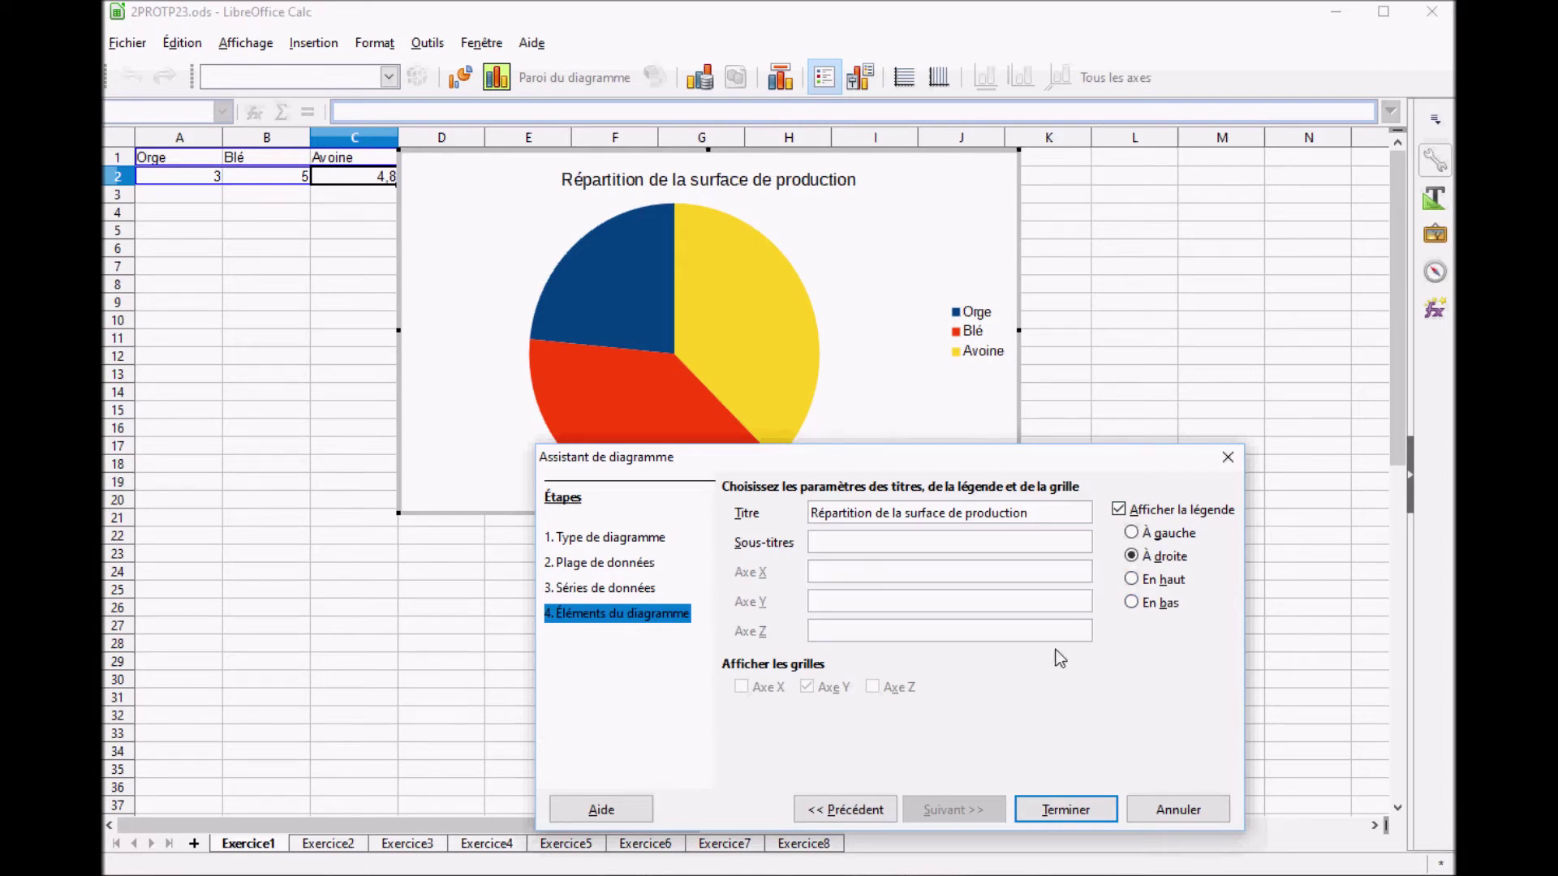
click(1066, 810)
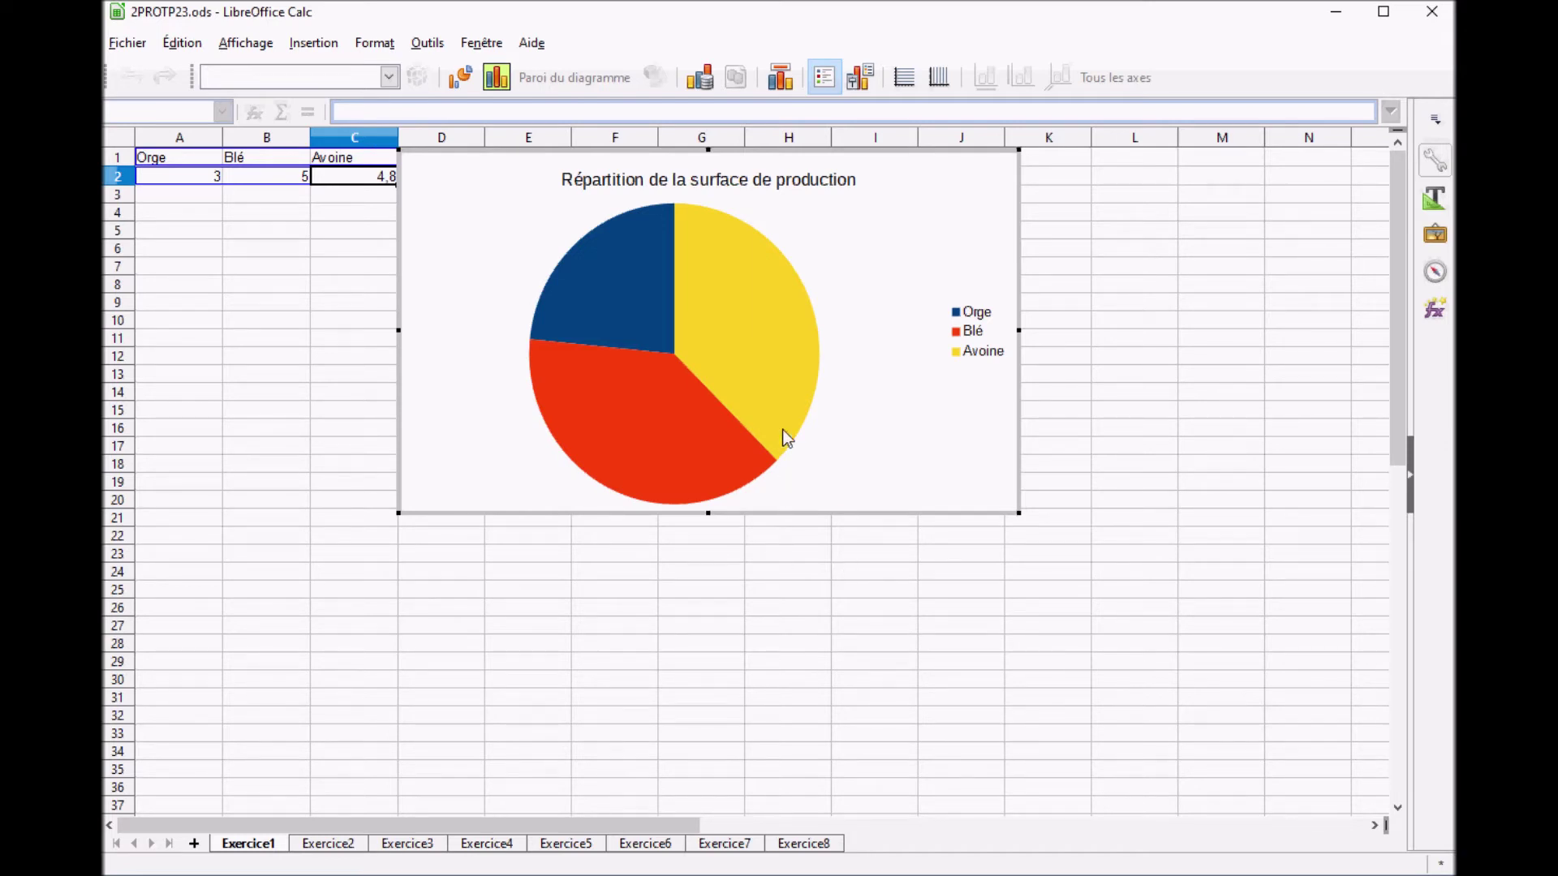
Step: Format the chart title with a single underline (Simple)
mouse_move(756, 421)
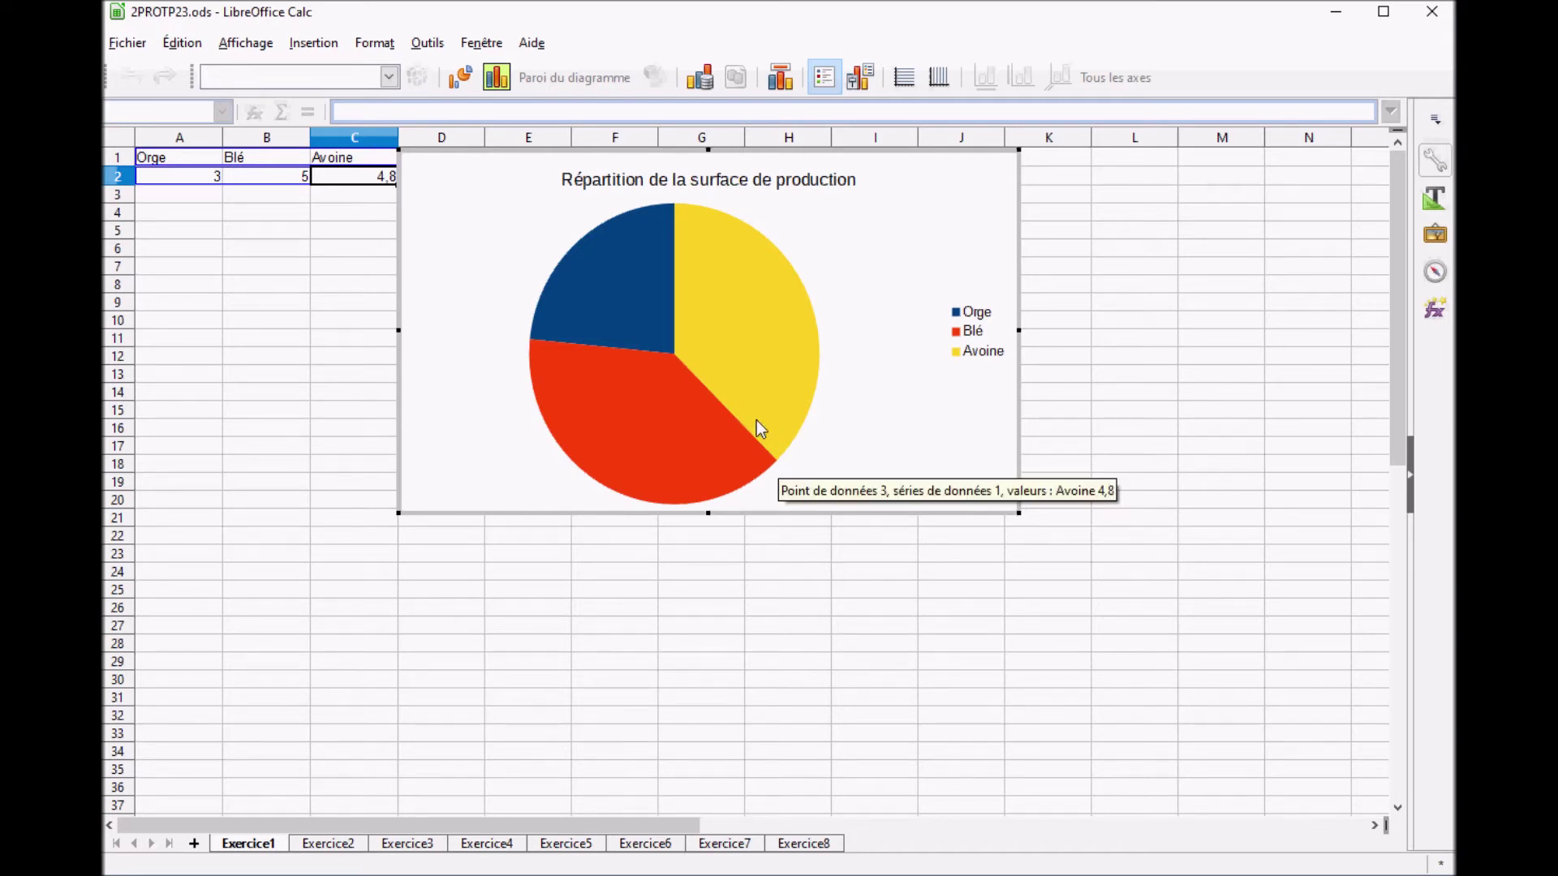
click(657, 191)
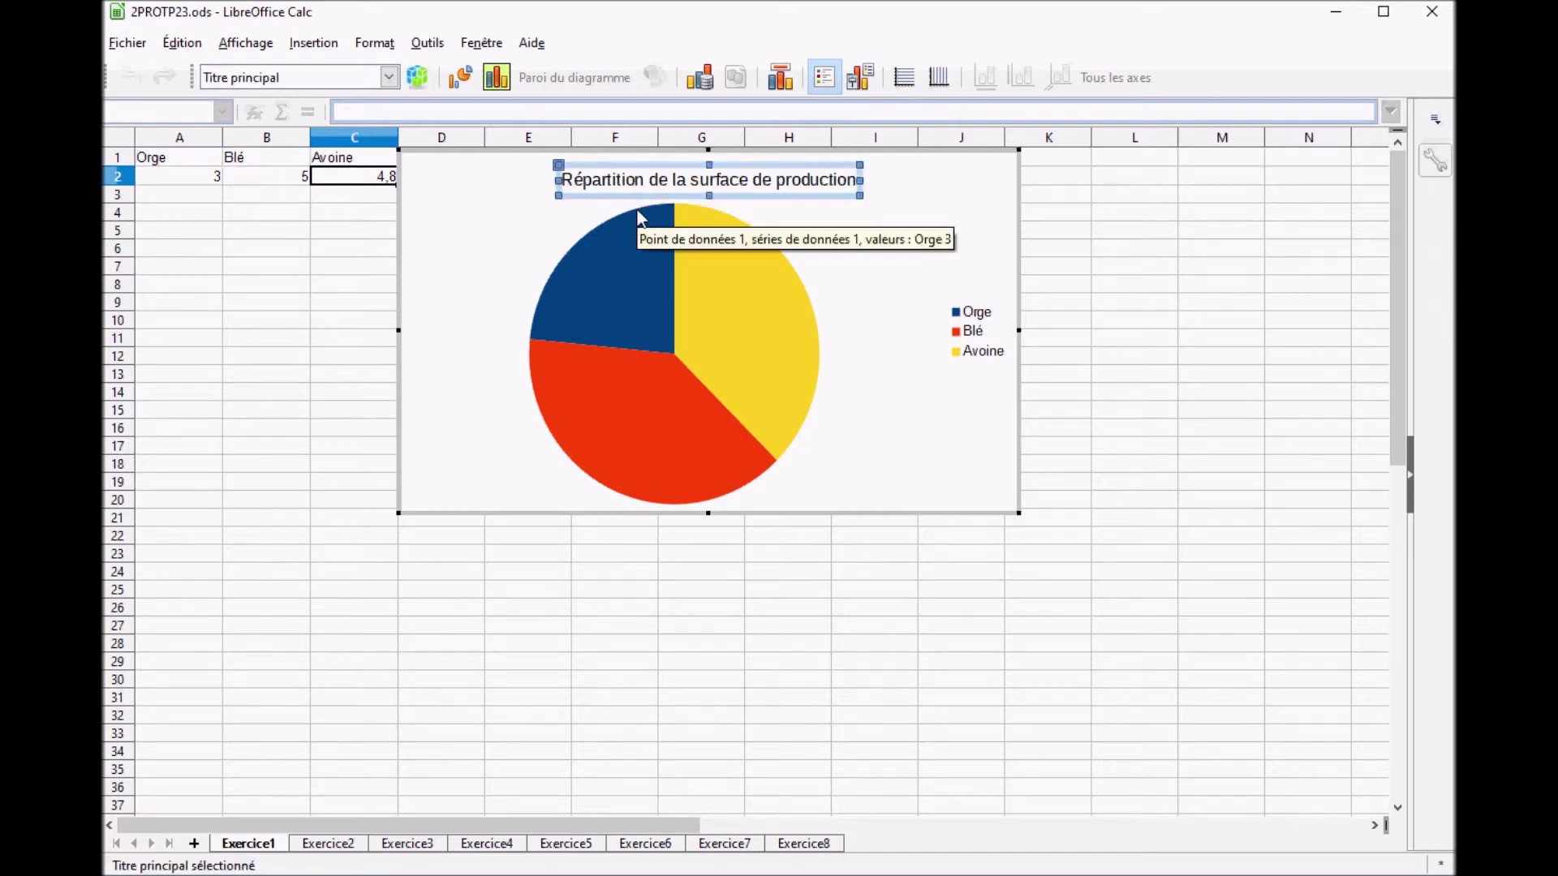
right_click(661, 194)
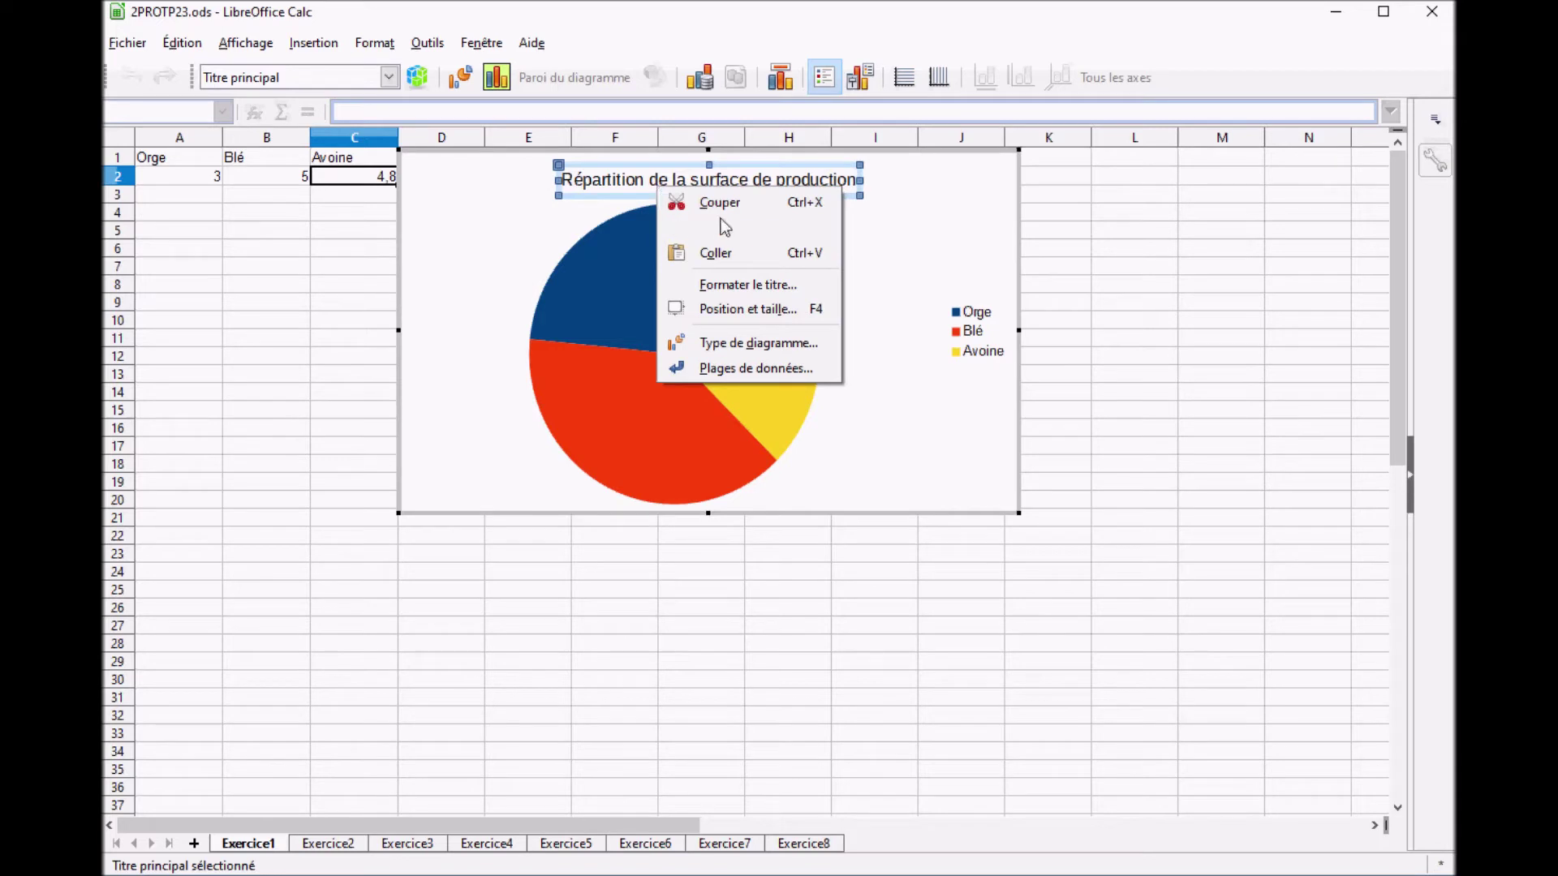
click(751, 284)
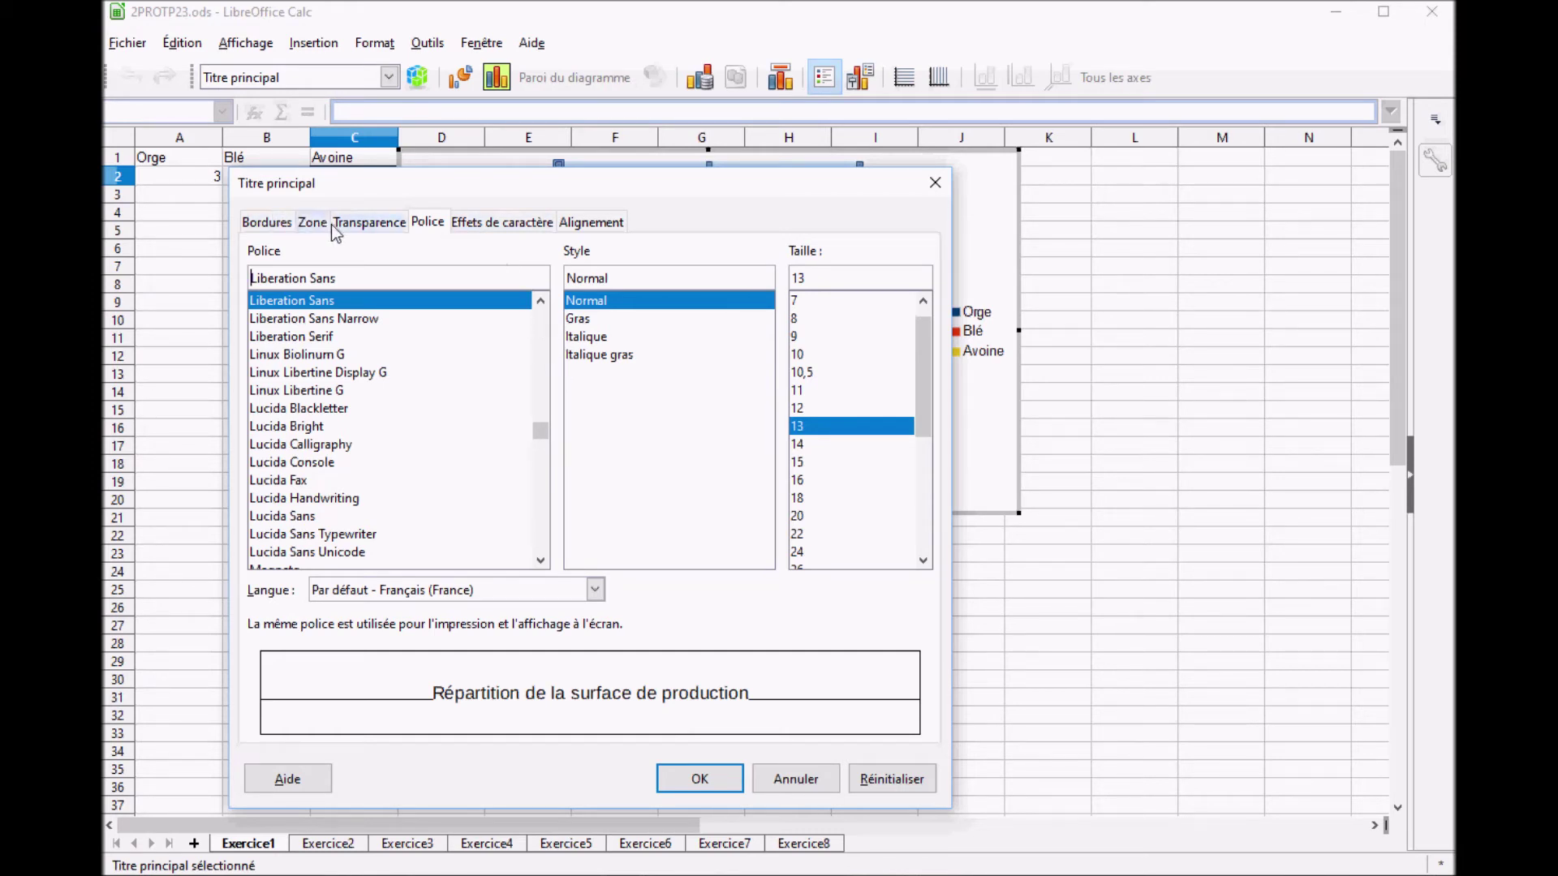
click(494, 224)
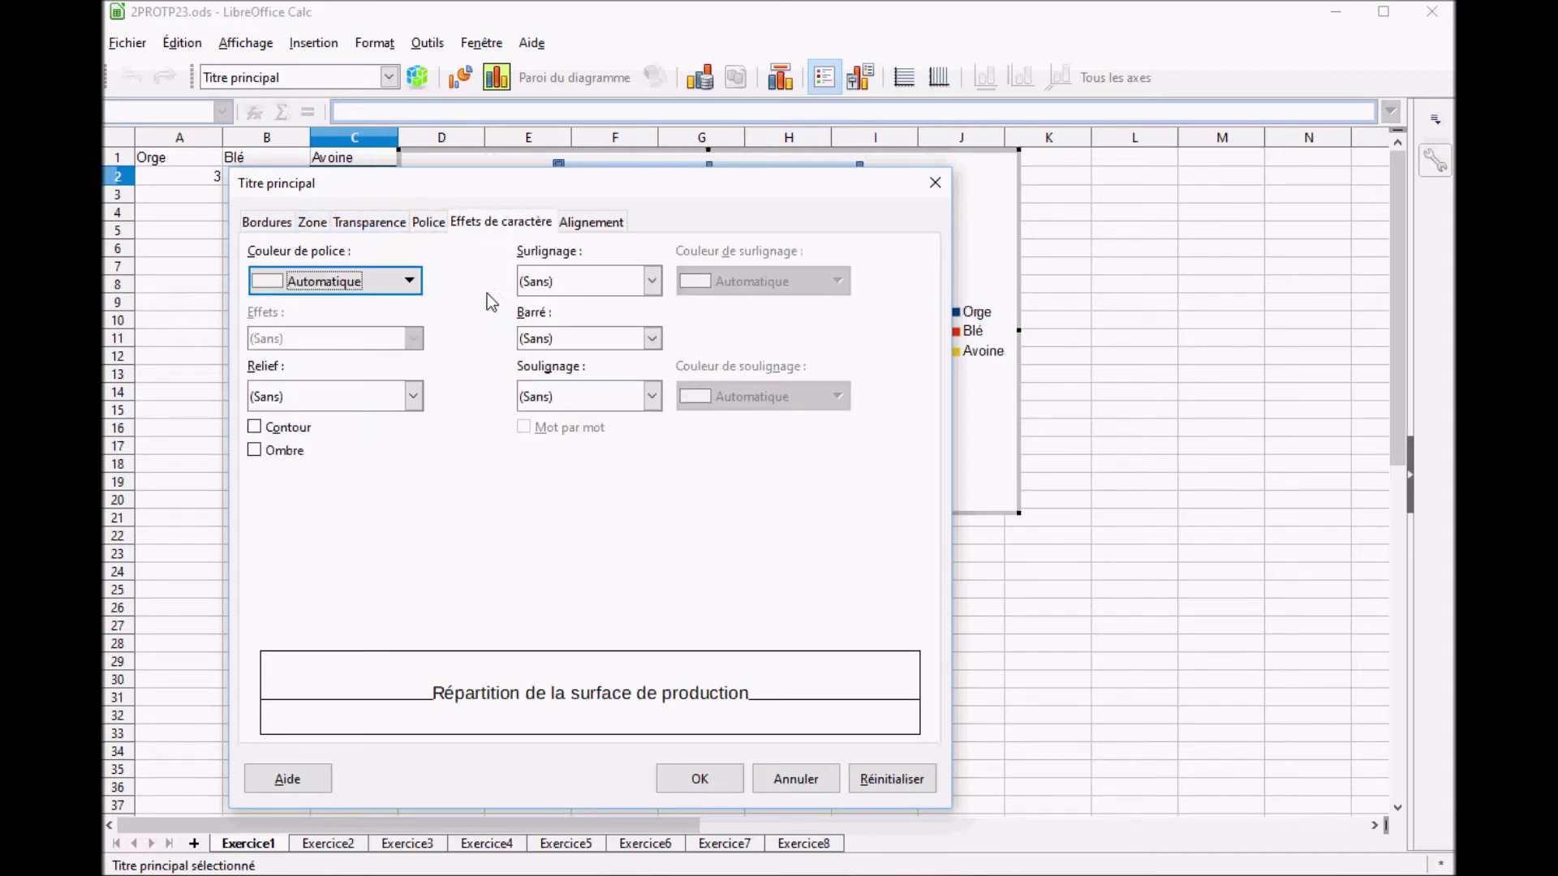
click(649, 396)
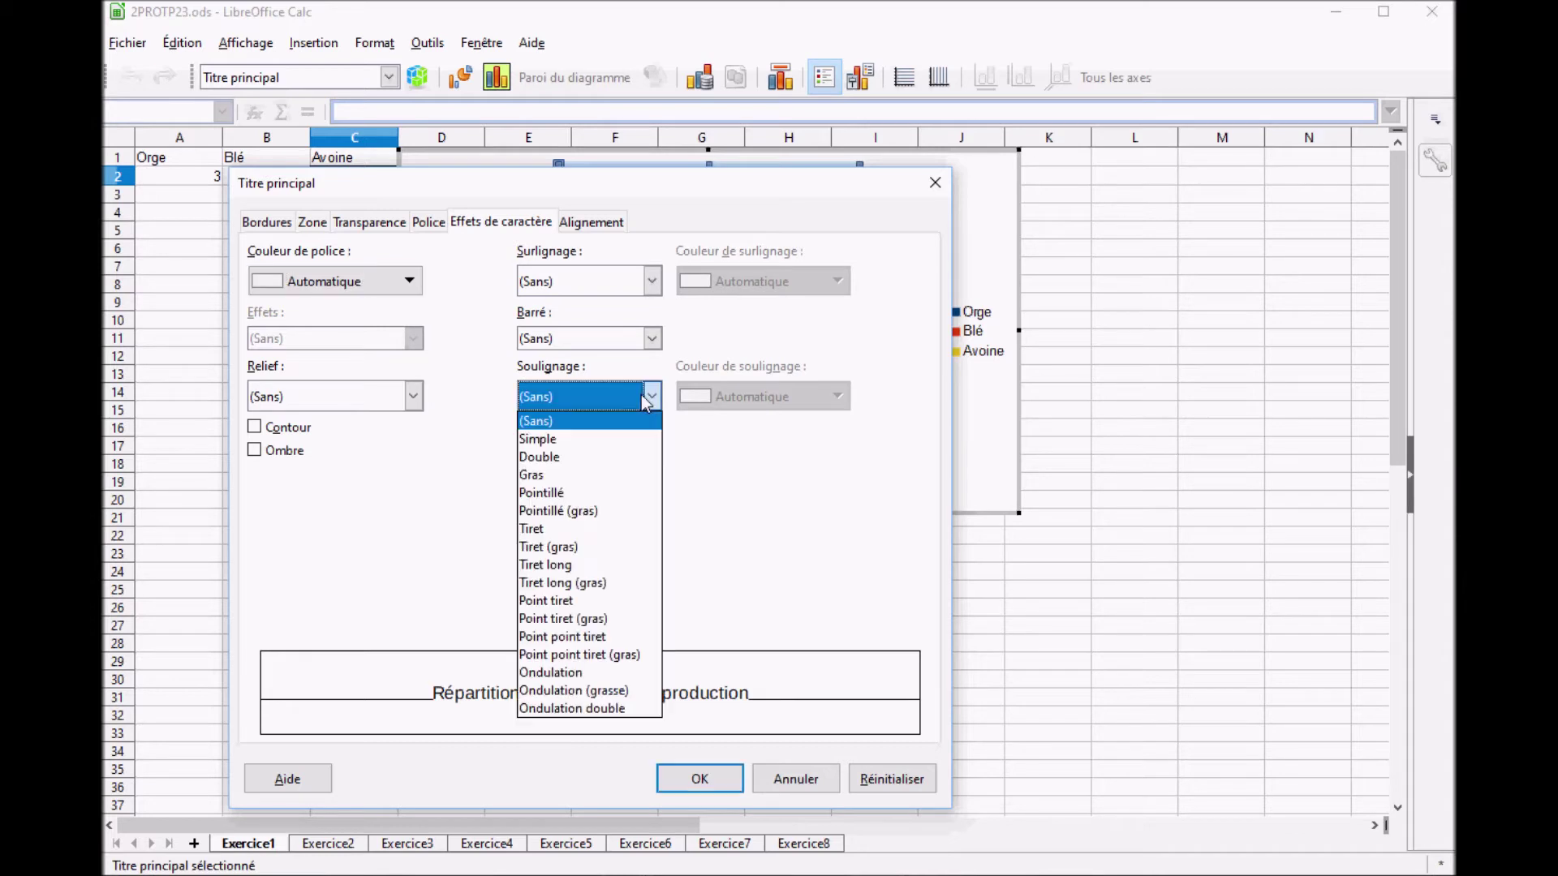
click(576, 439)
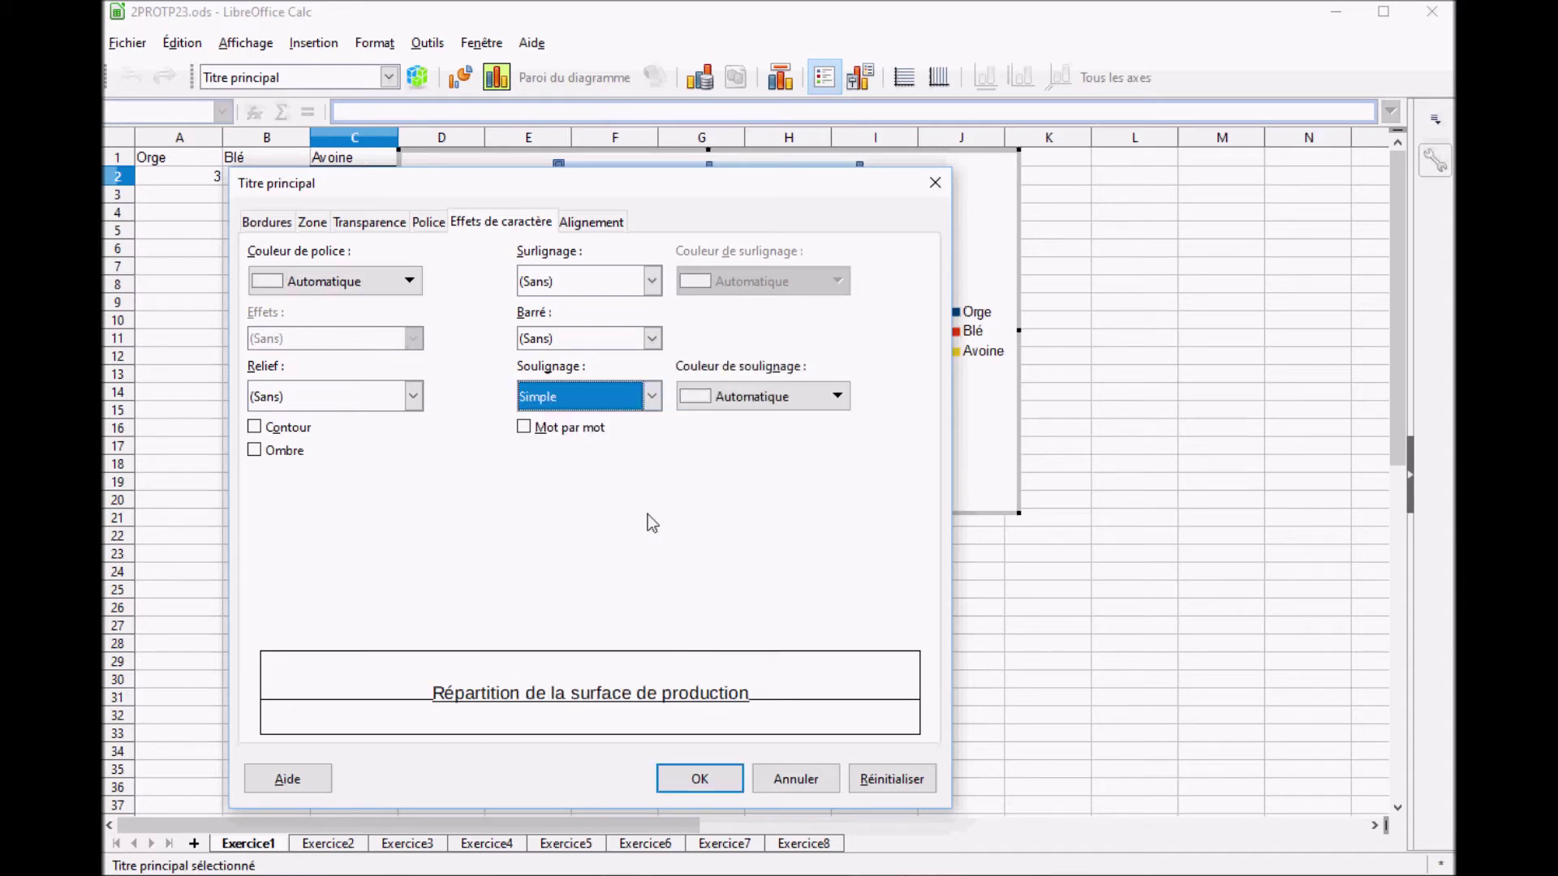
click(700, 779)
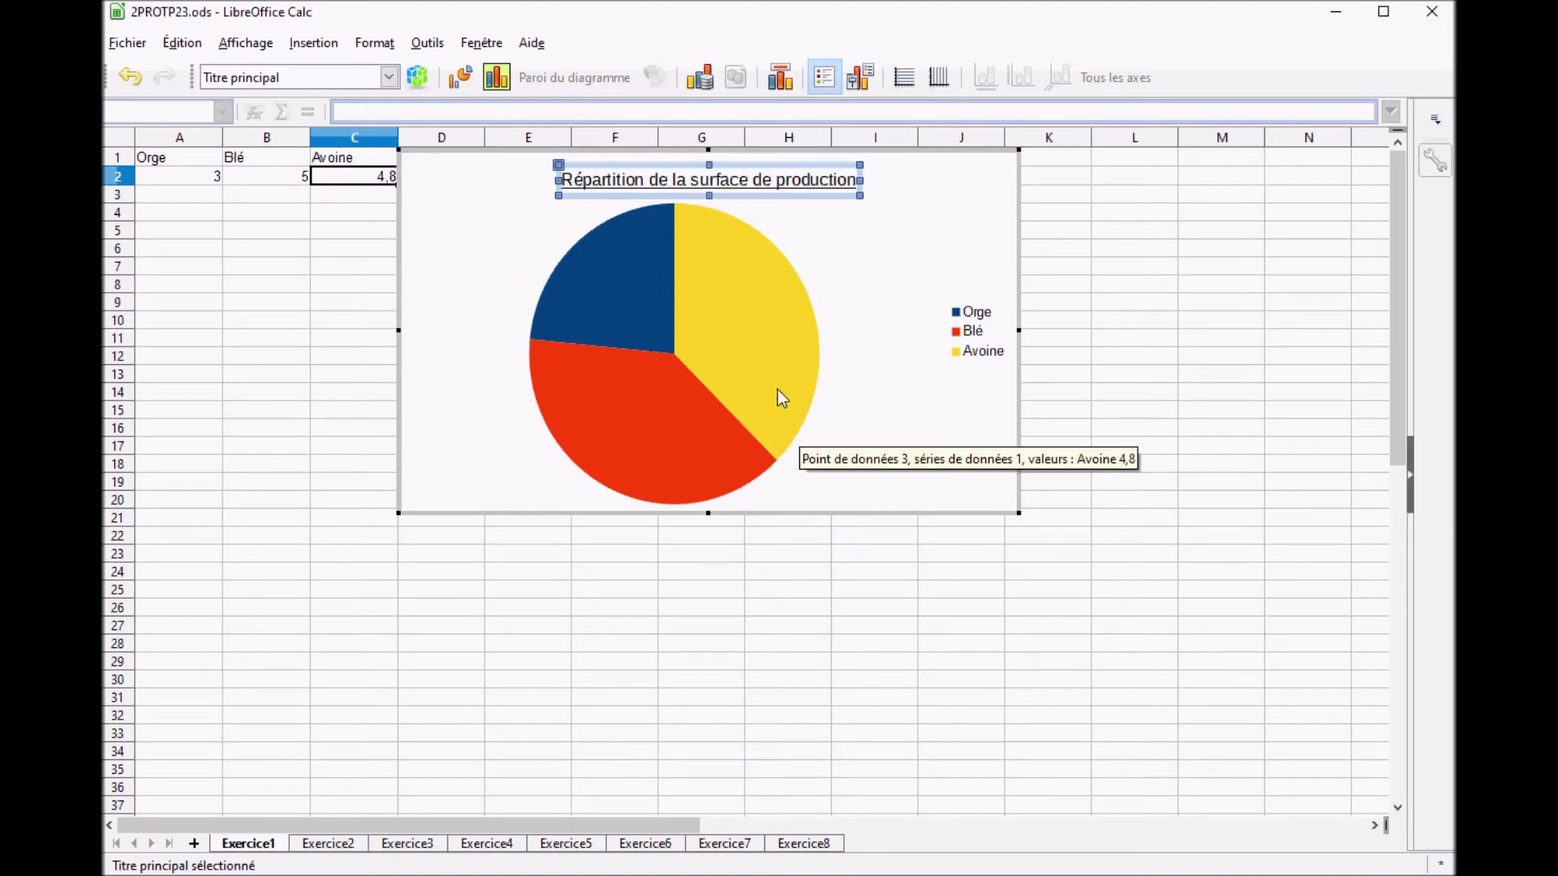
Step: Insert data labels on the pie chart's data series
click(738, 355)
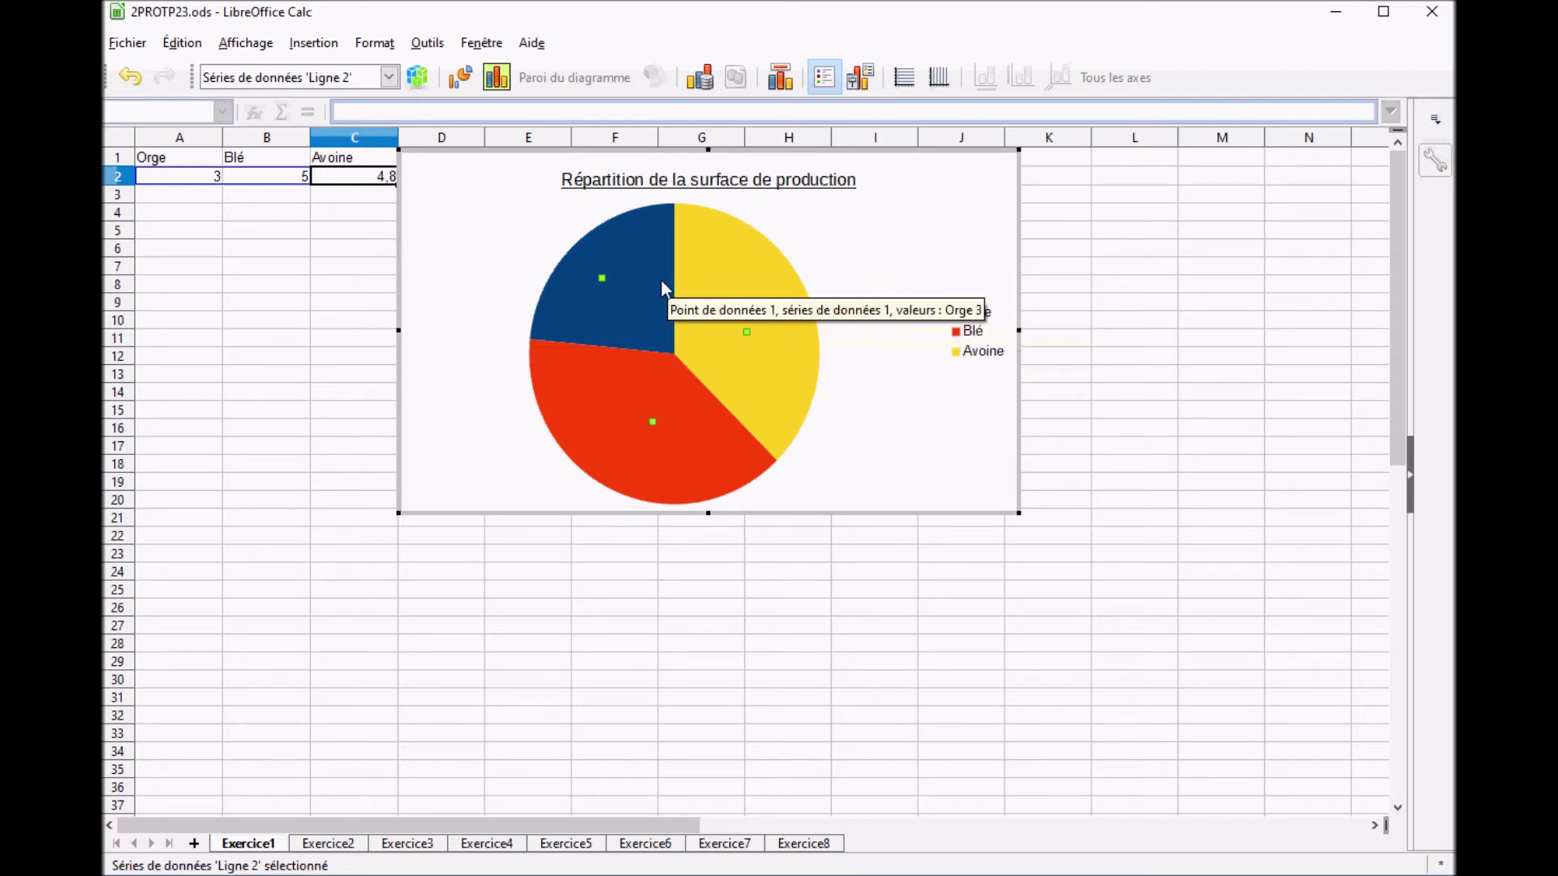
right_click(748, 333)
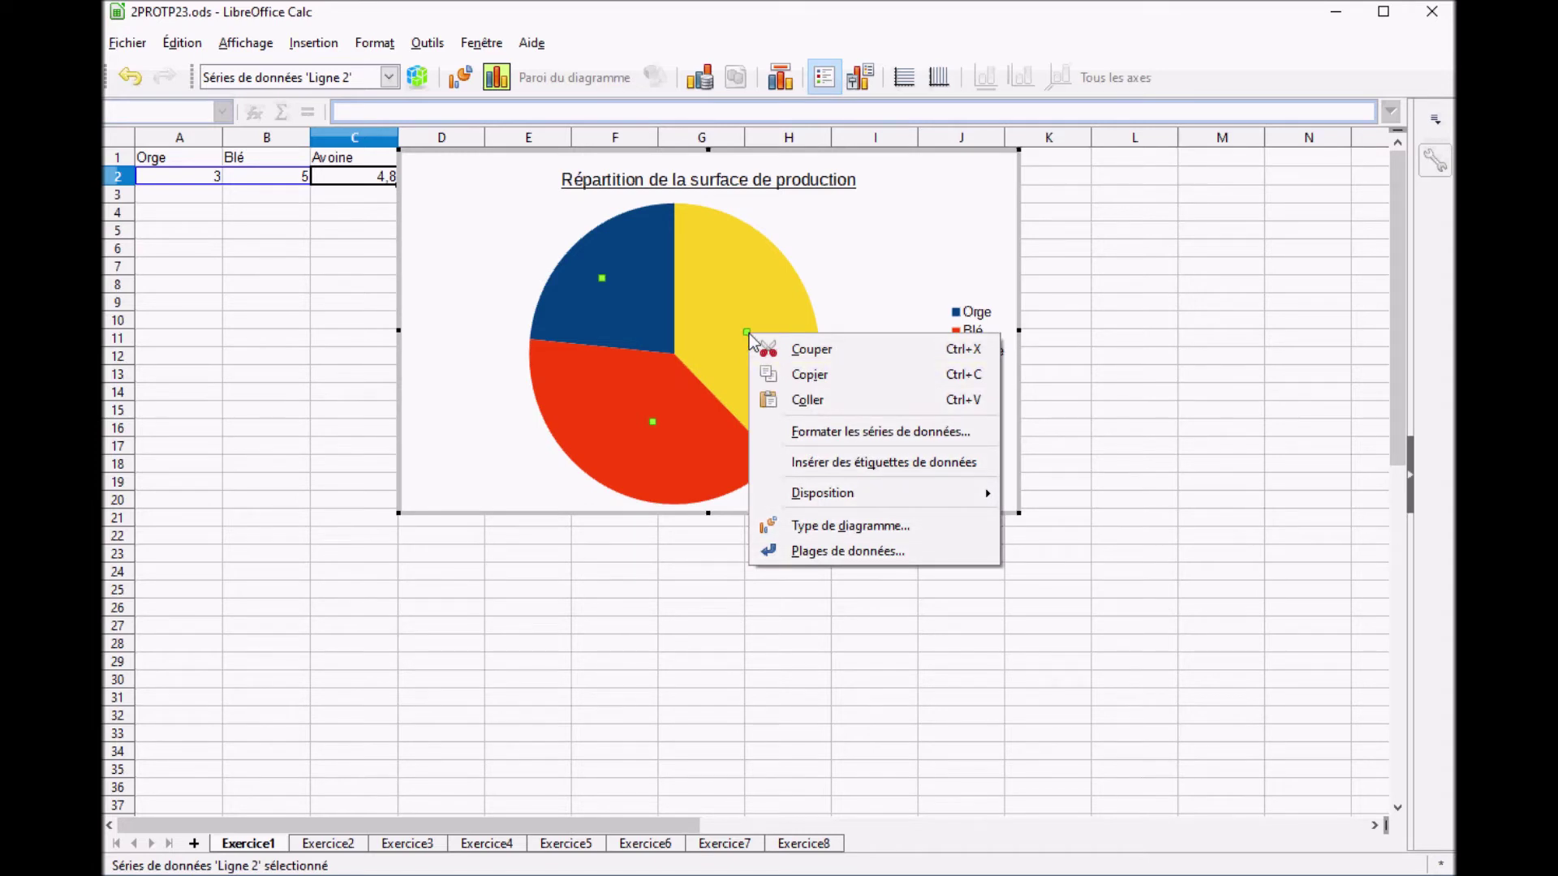
click(854, 463)
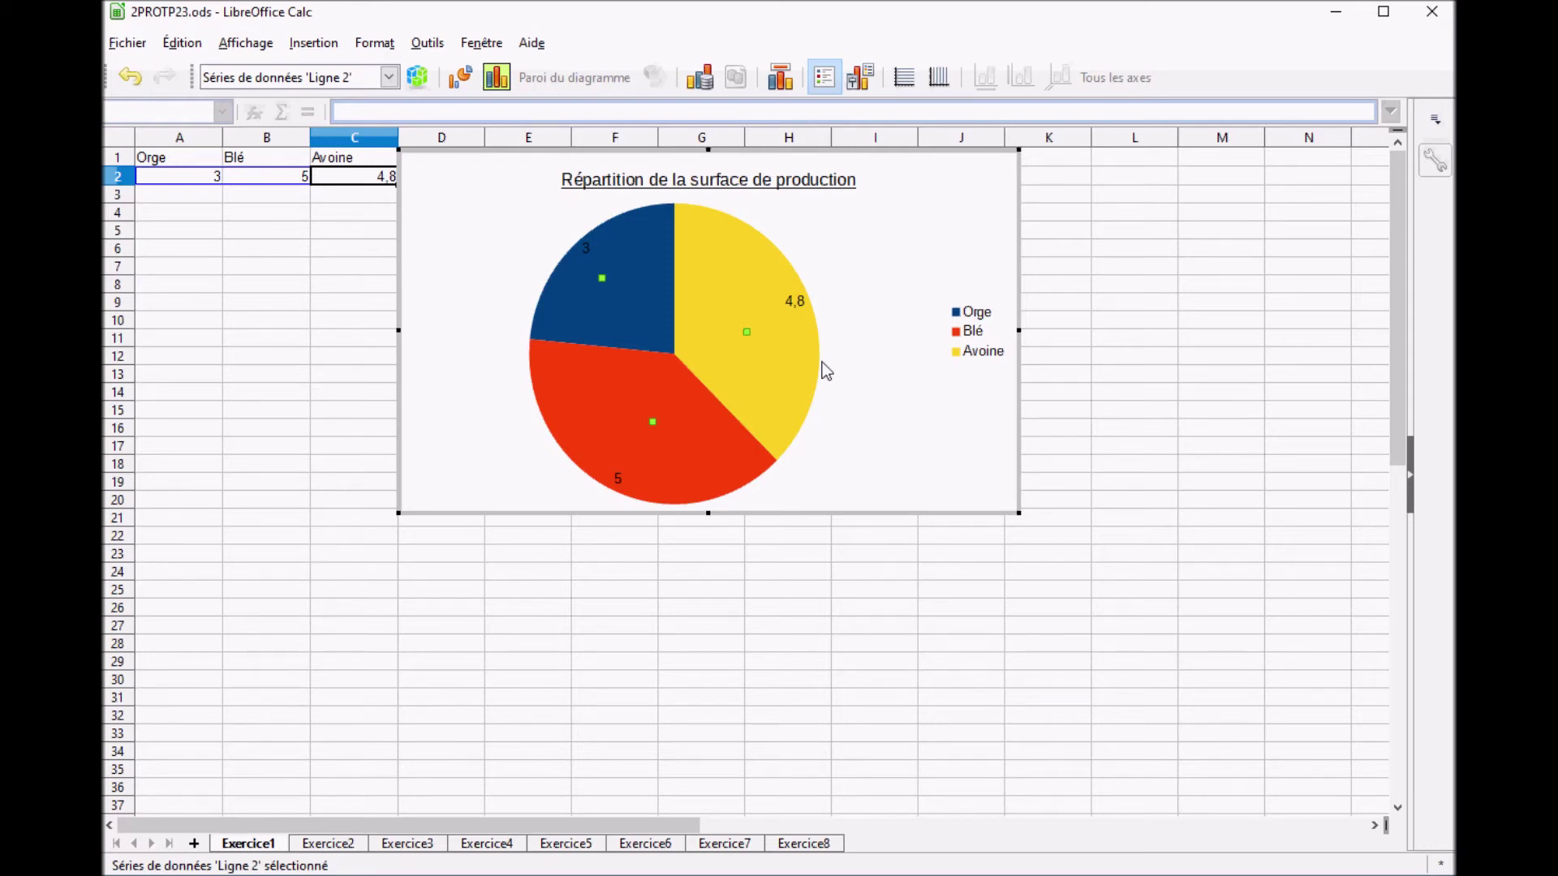
Step: Set the pie chart's data labels to show values as percentages instead of numbers
click(797, 302)
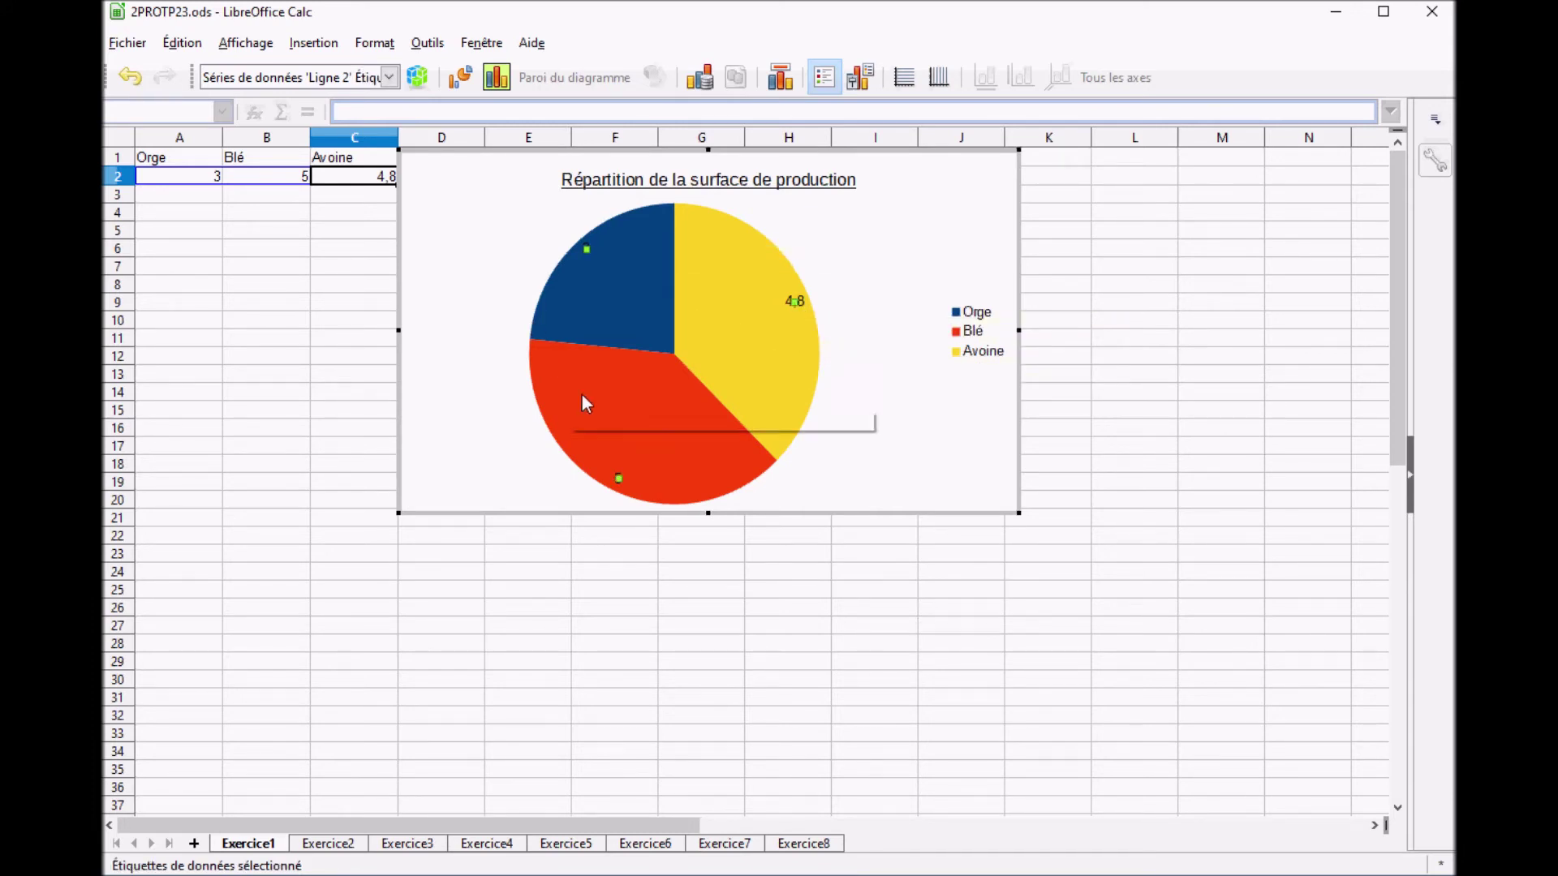
right_click(795, 302)
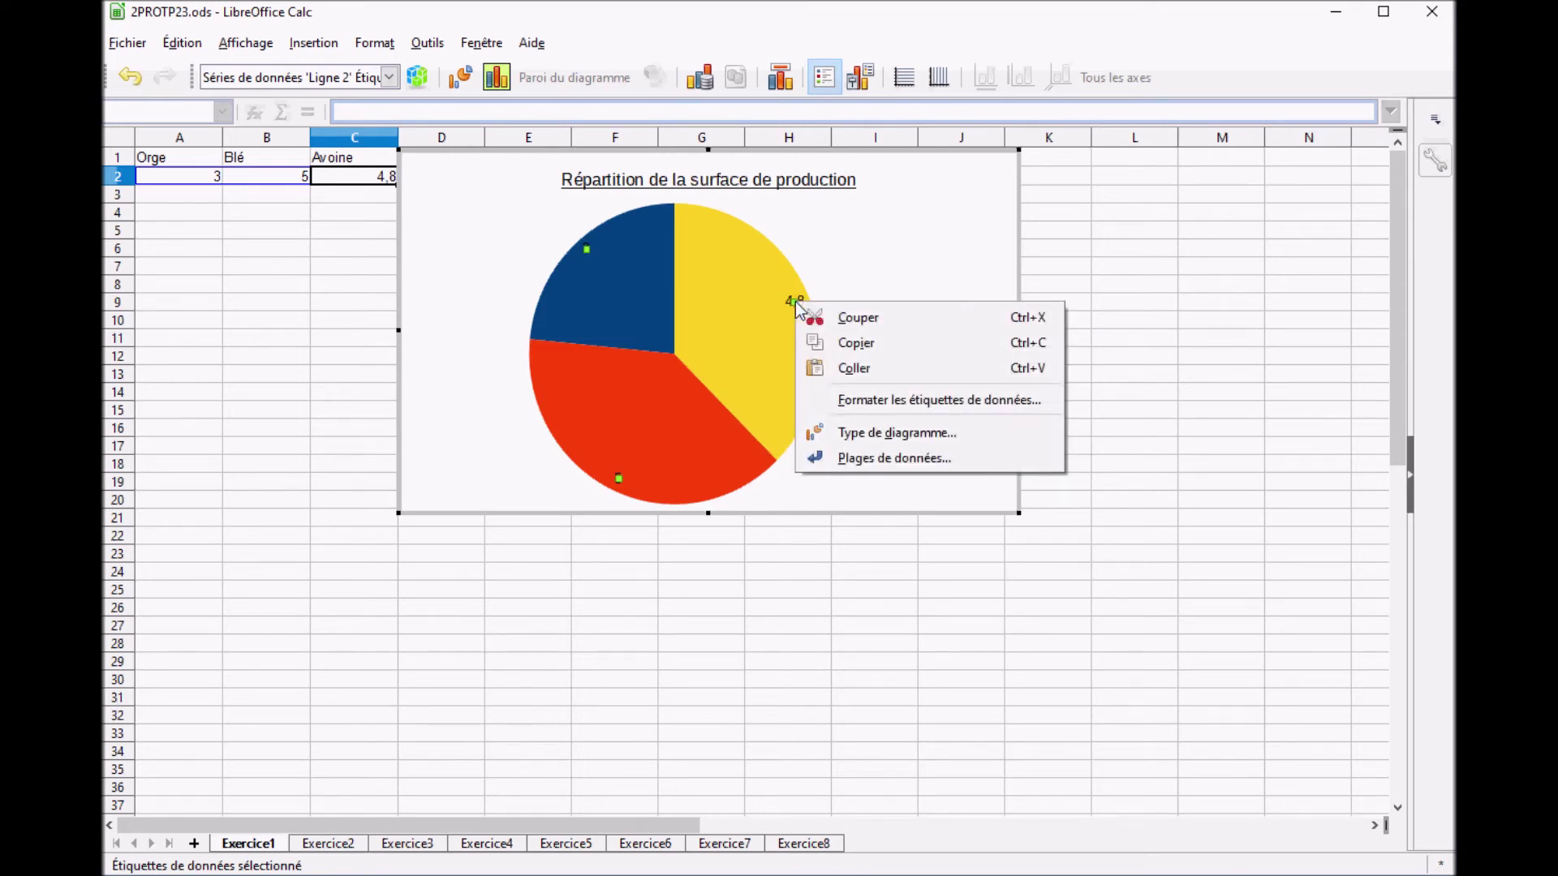
click(903, 399)
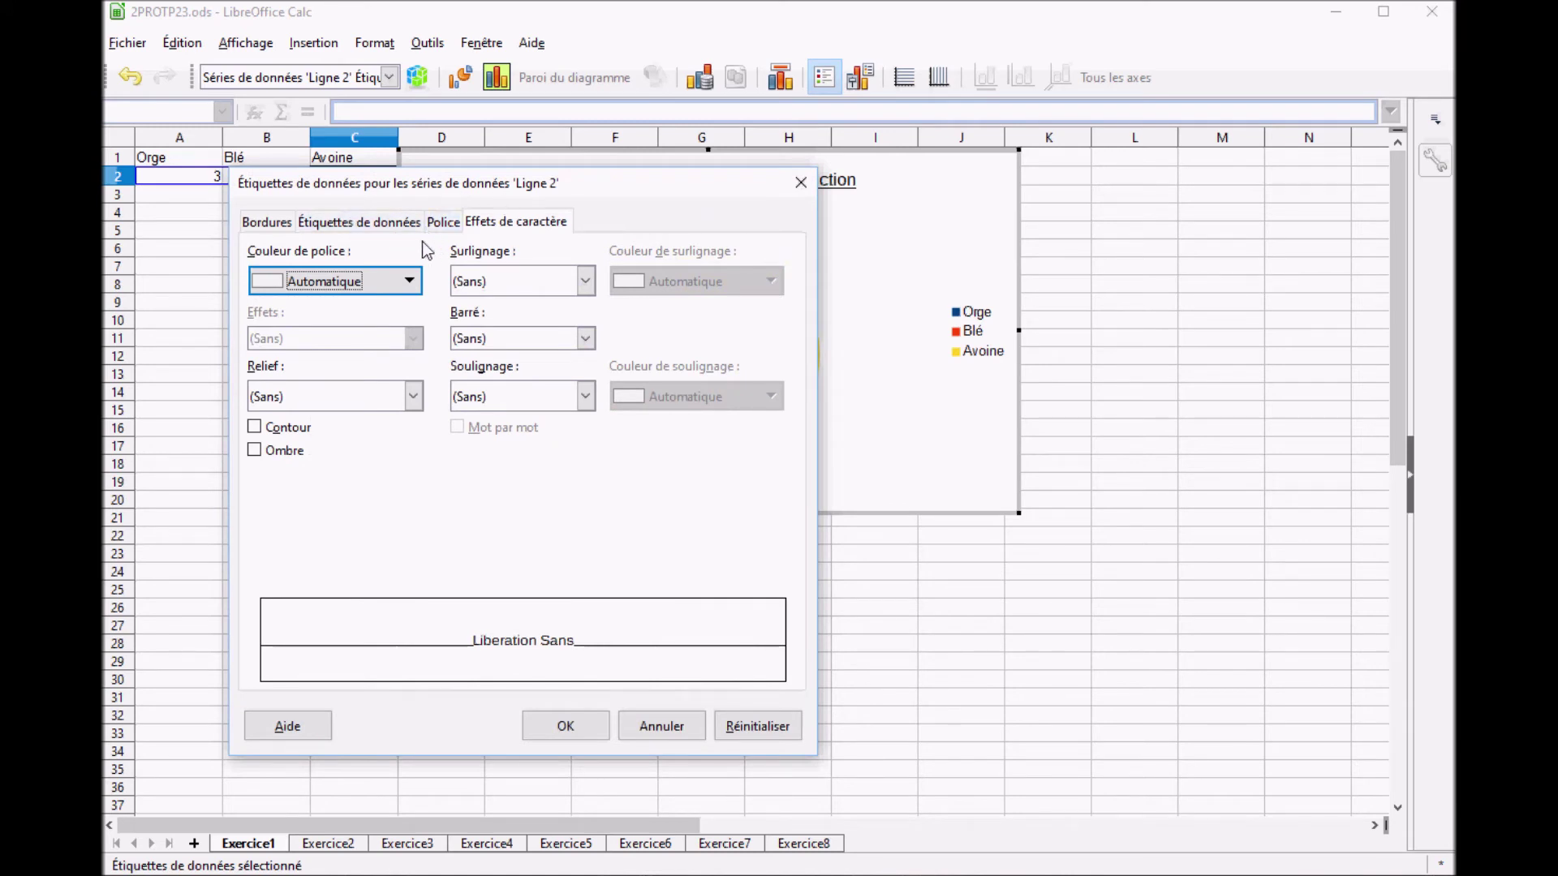
click(382, 221)
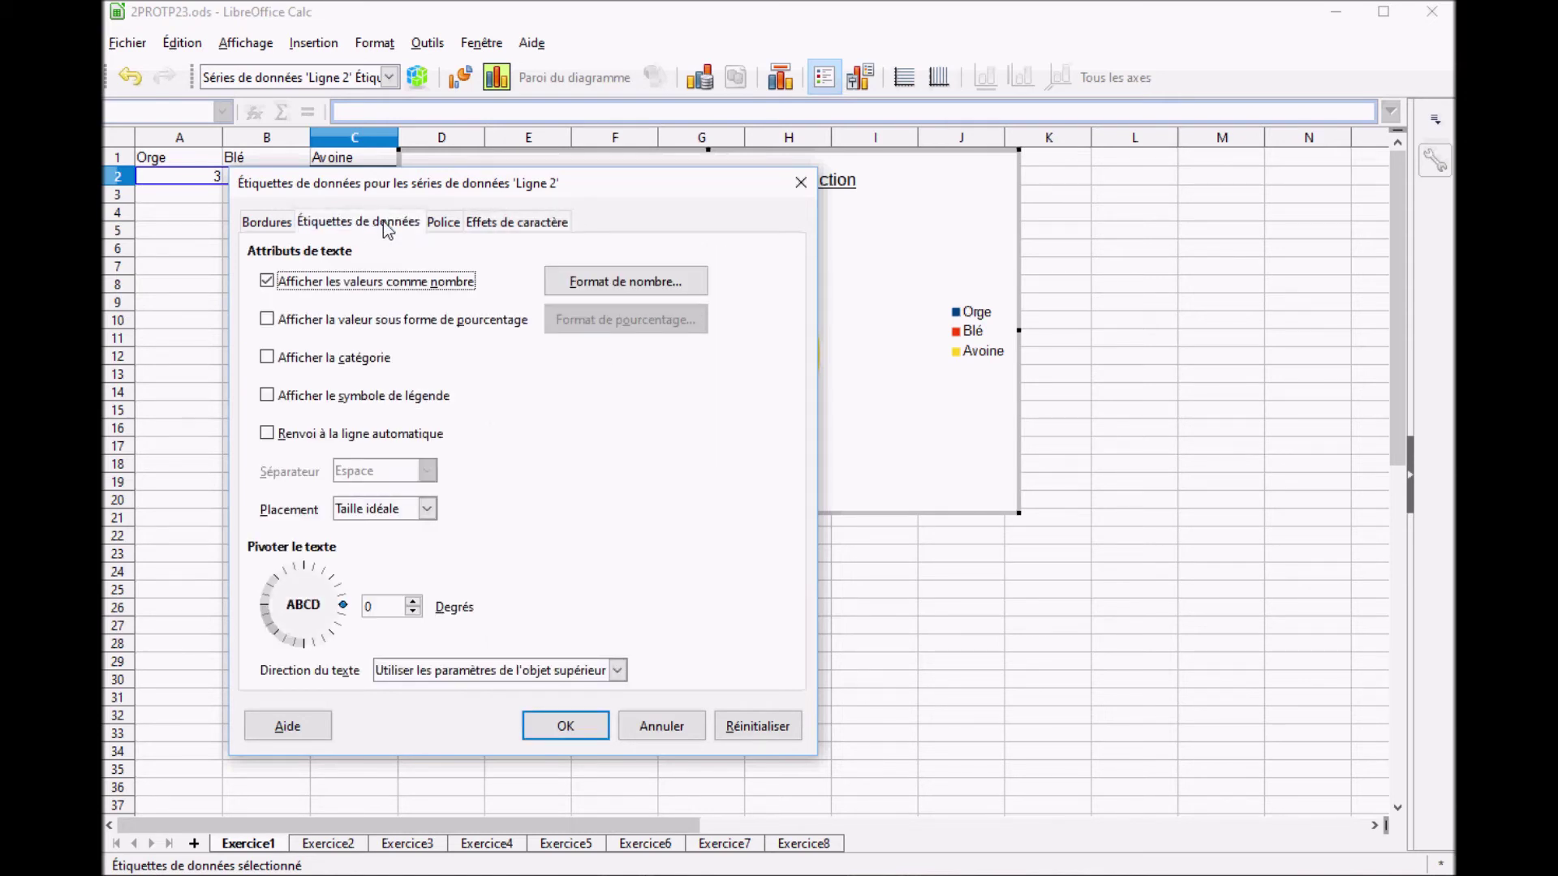
click(267, 283)
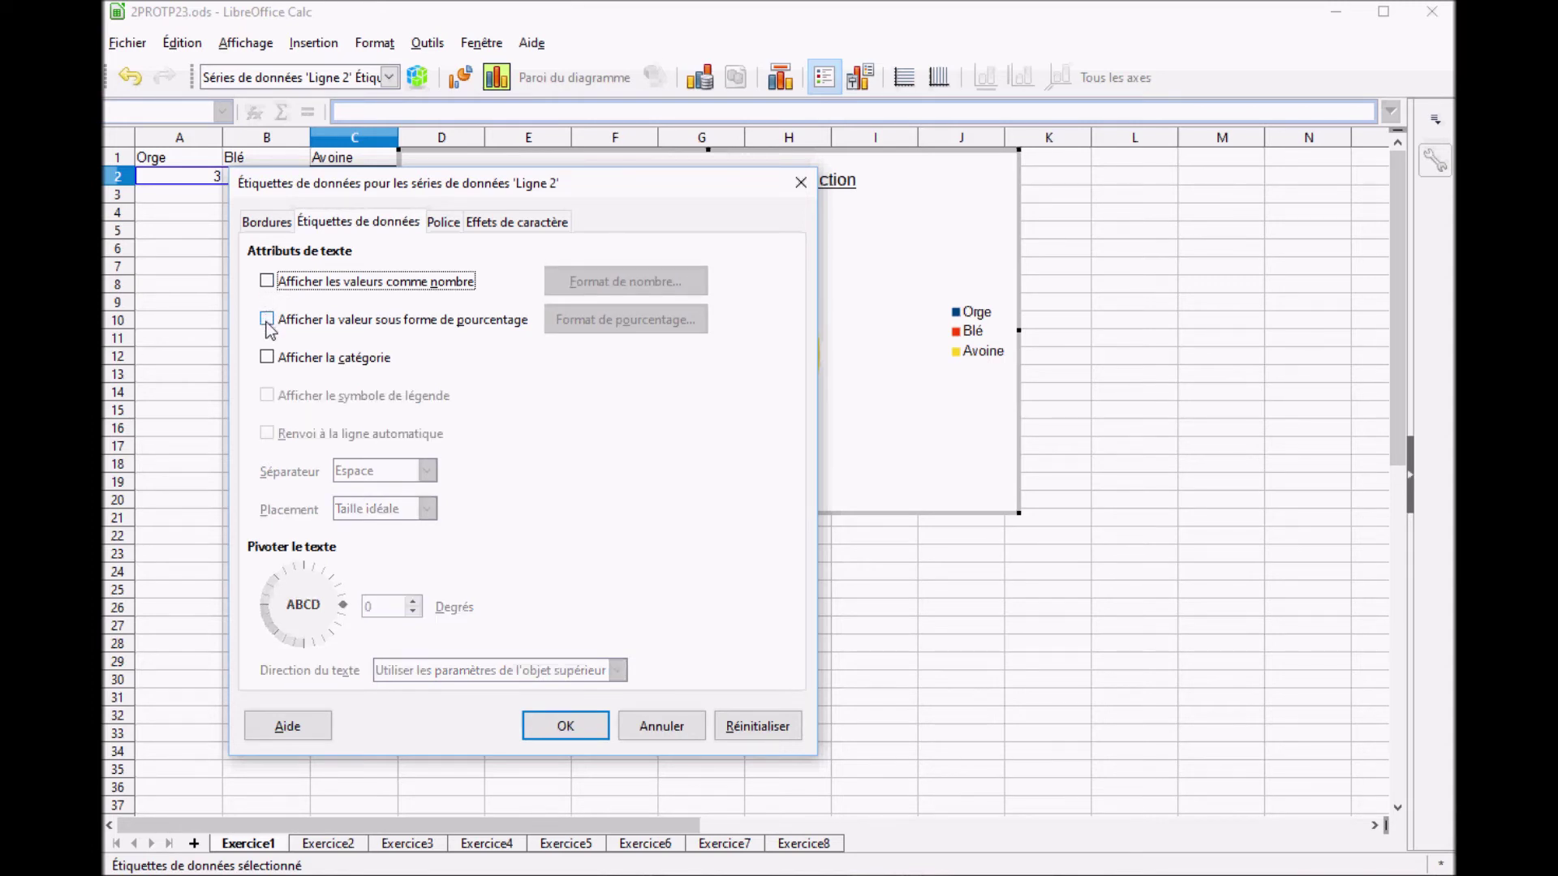
click(266, 319)
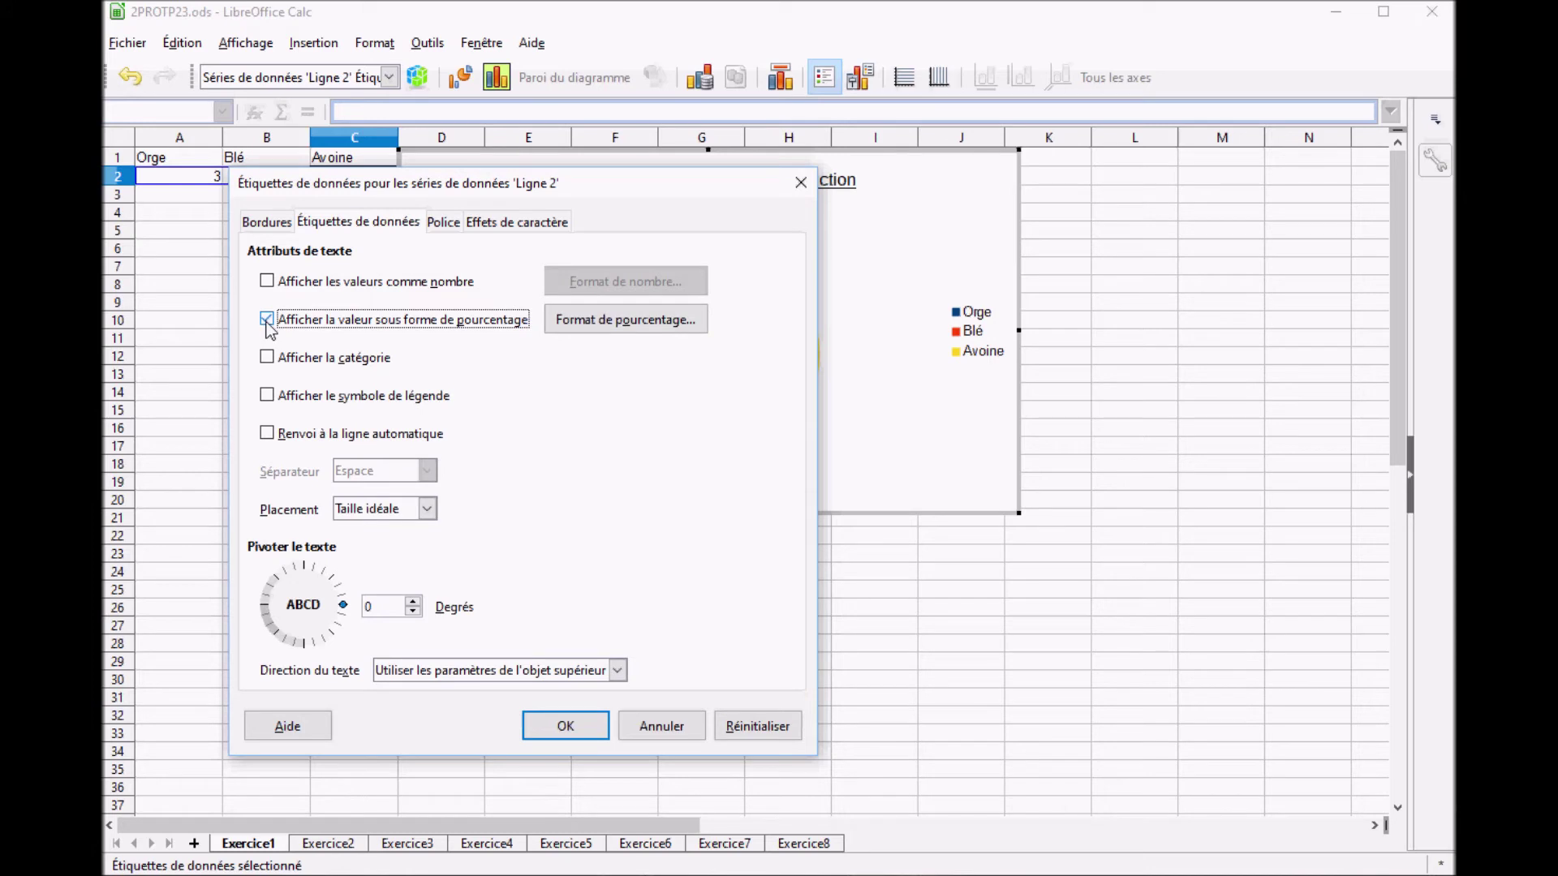
Step: Turn off the source format for the label percentages and apply the two-decimal percentage format
click(614, 323)
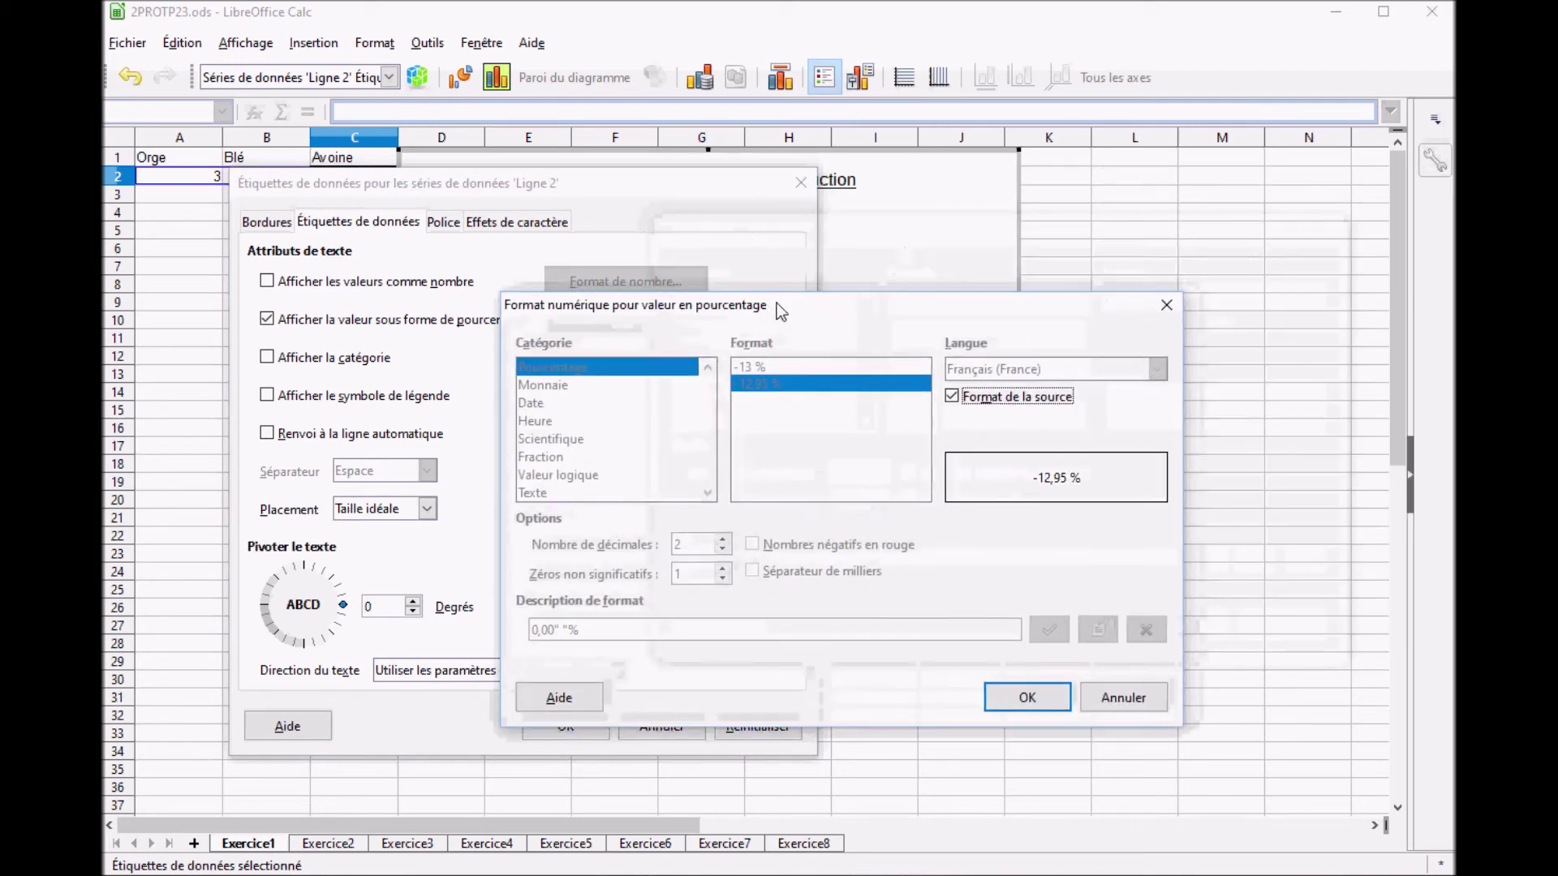
drag(779, 308, 838, 266)
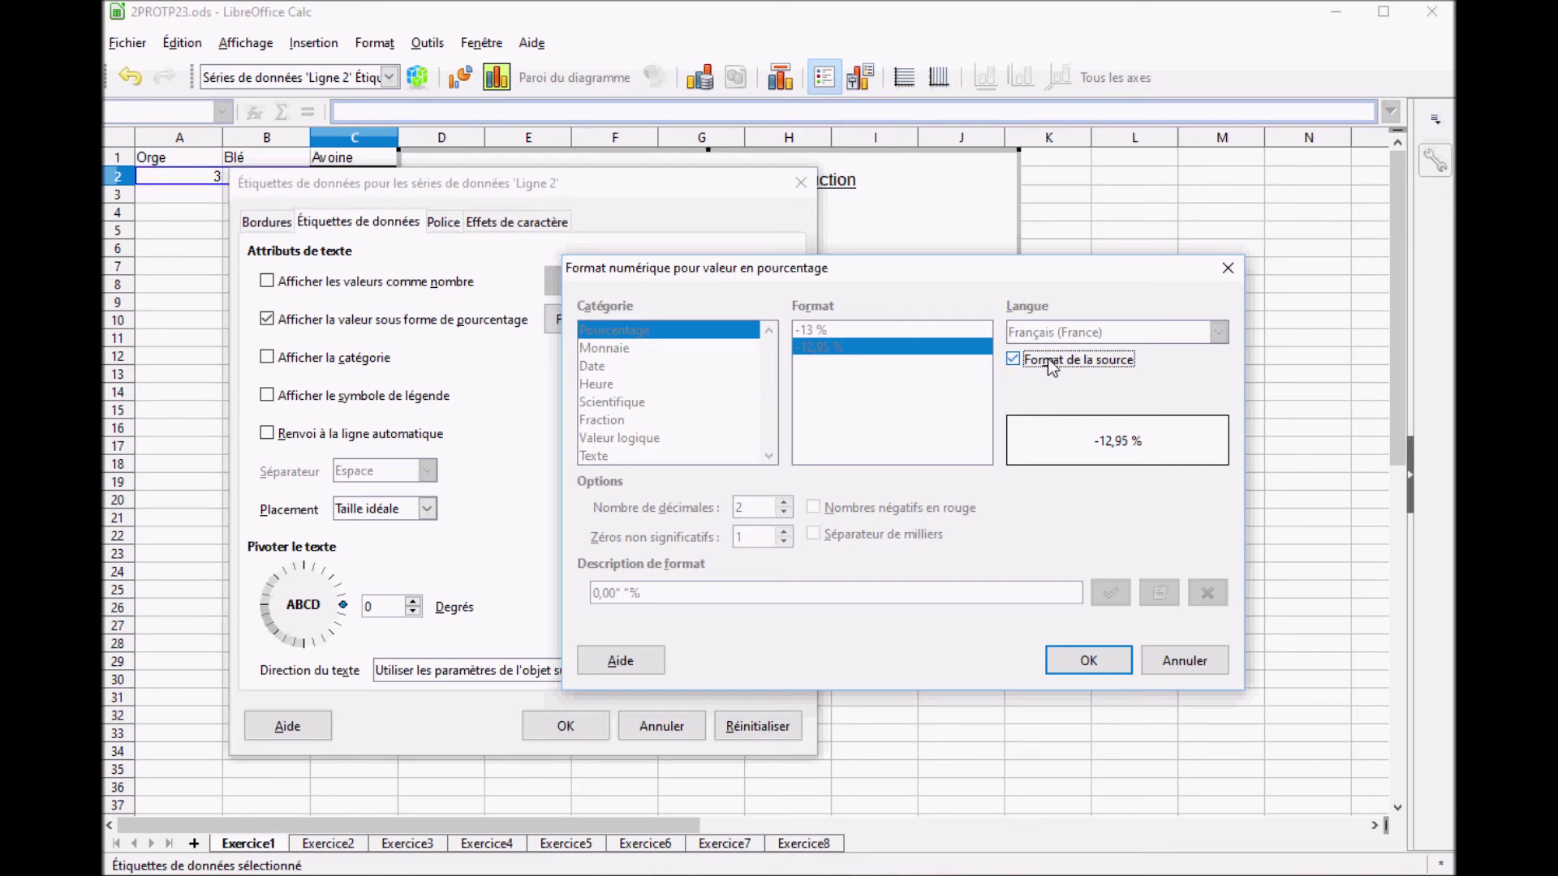
click(1013, 360)
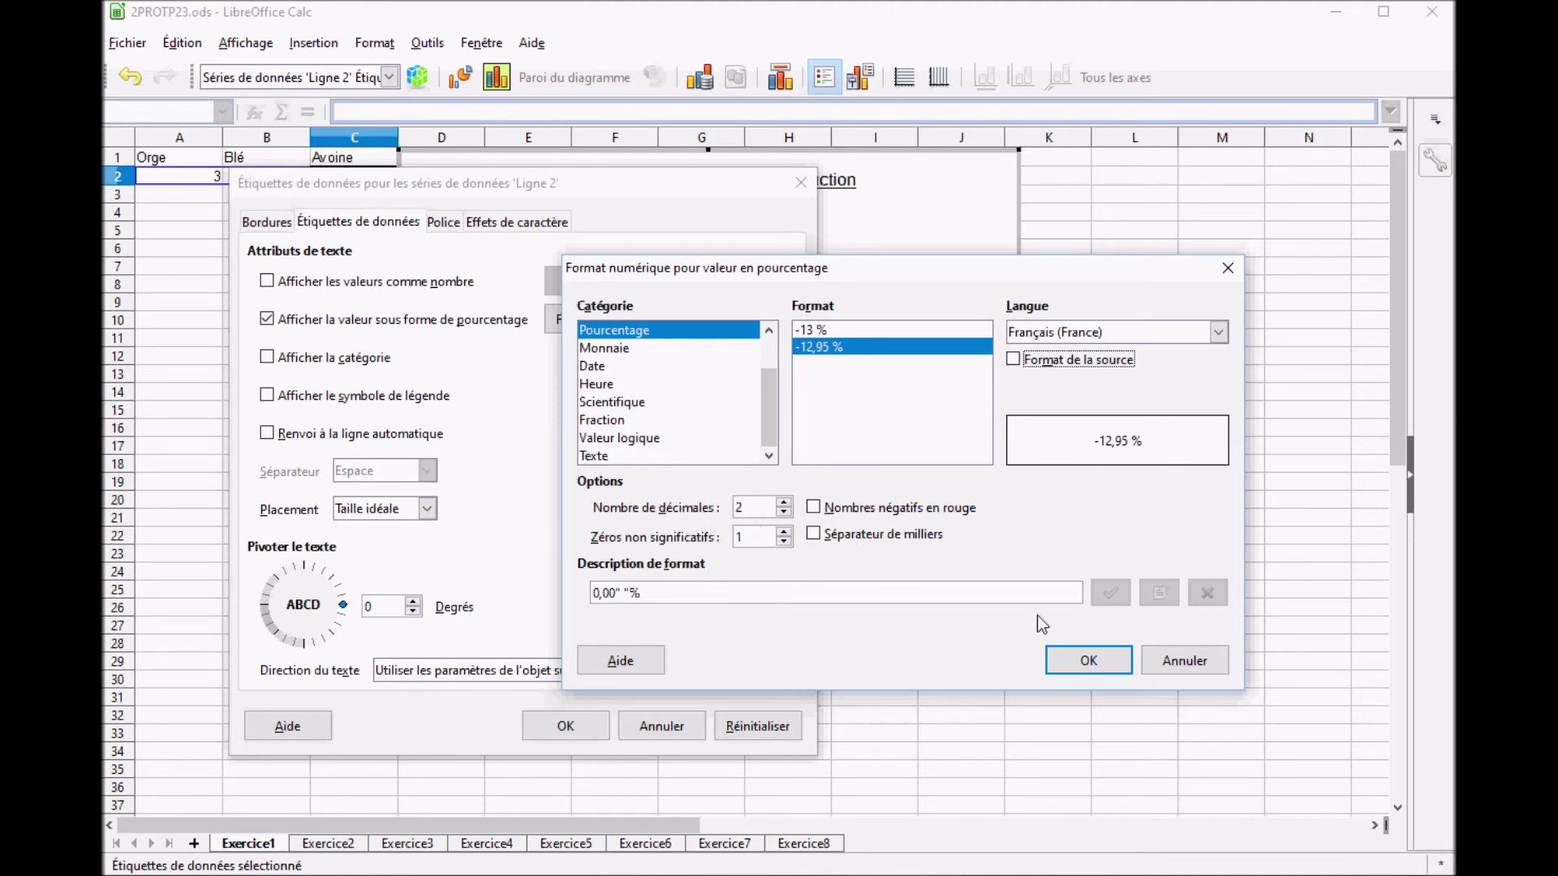
click(1073, 663)
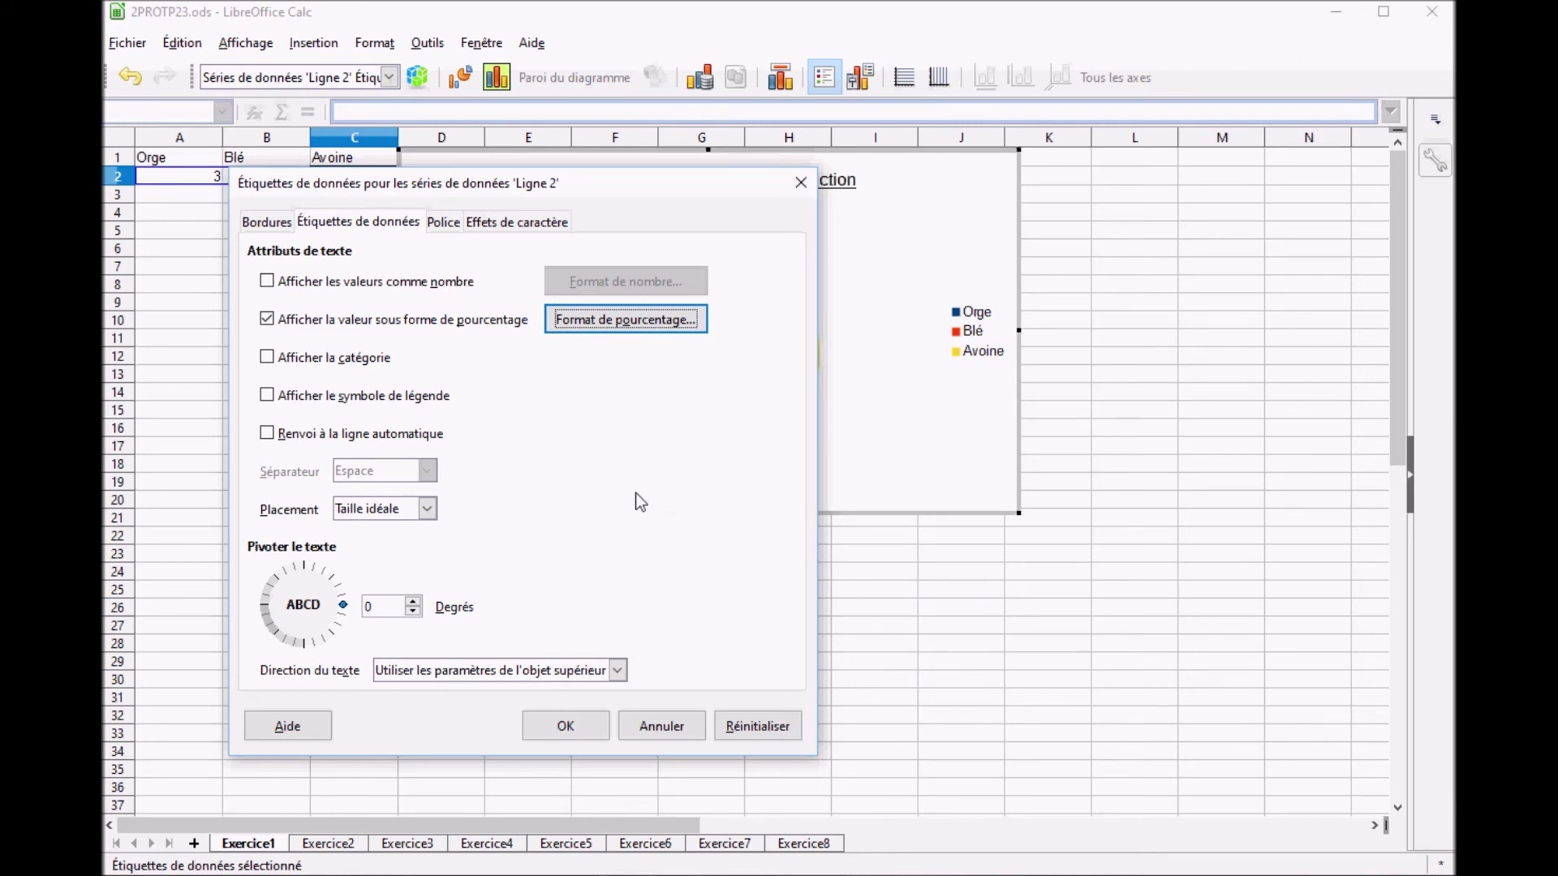
Step: Add the category names to the pie chart's percentage data labels and apply the label settings
click(266, 358)
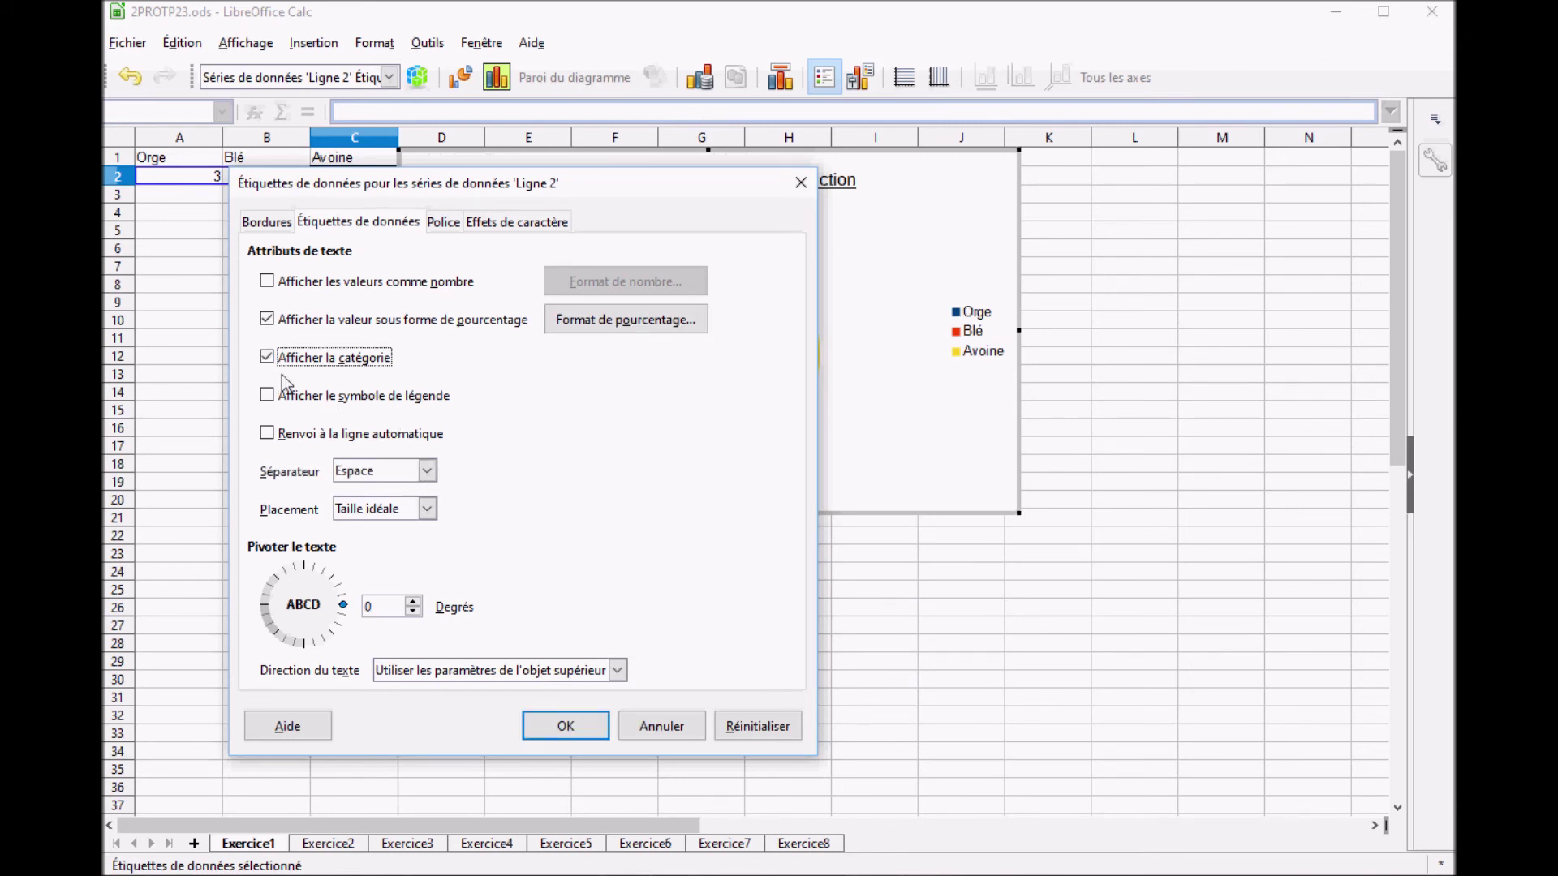
click(567, 725)
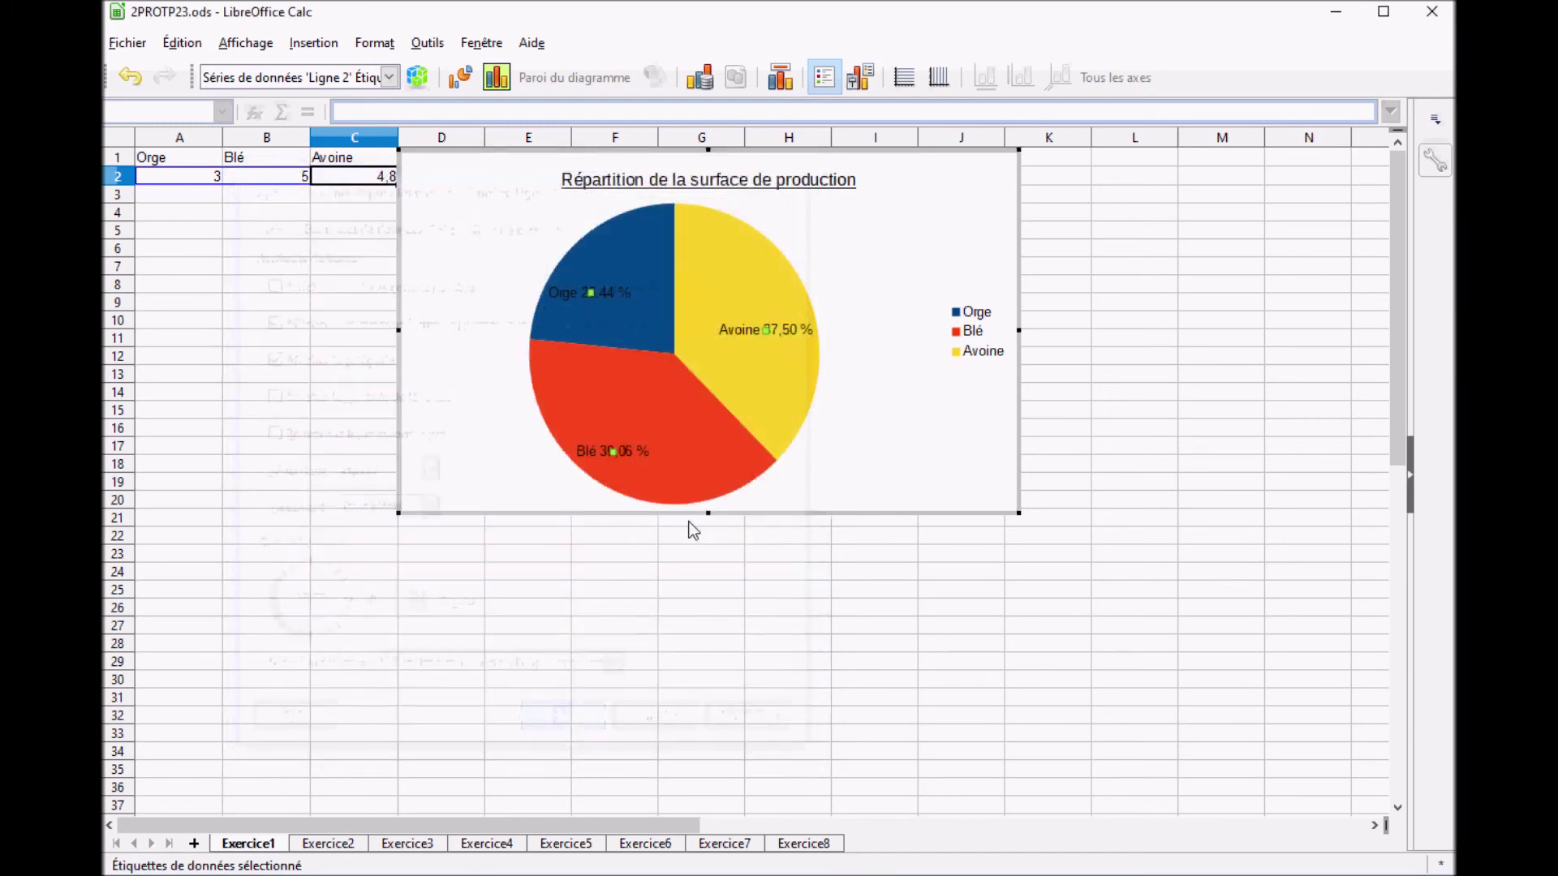
click(504, 376)
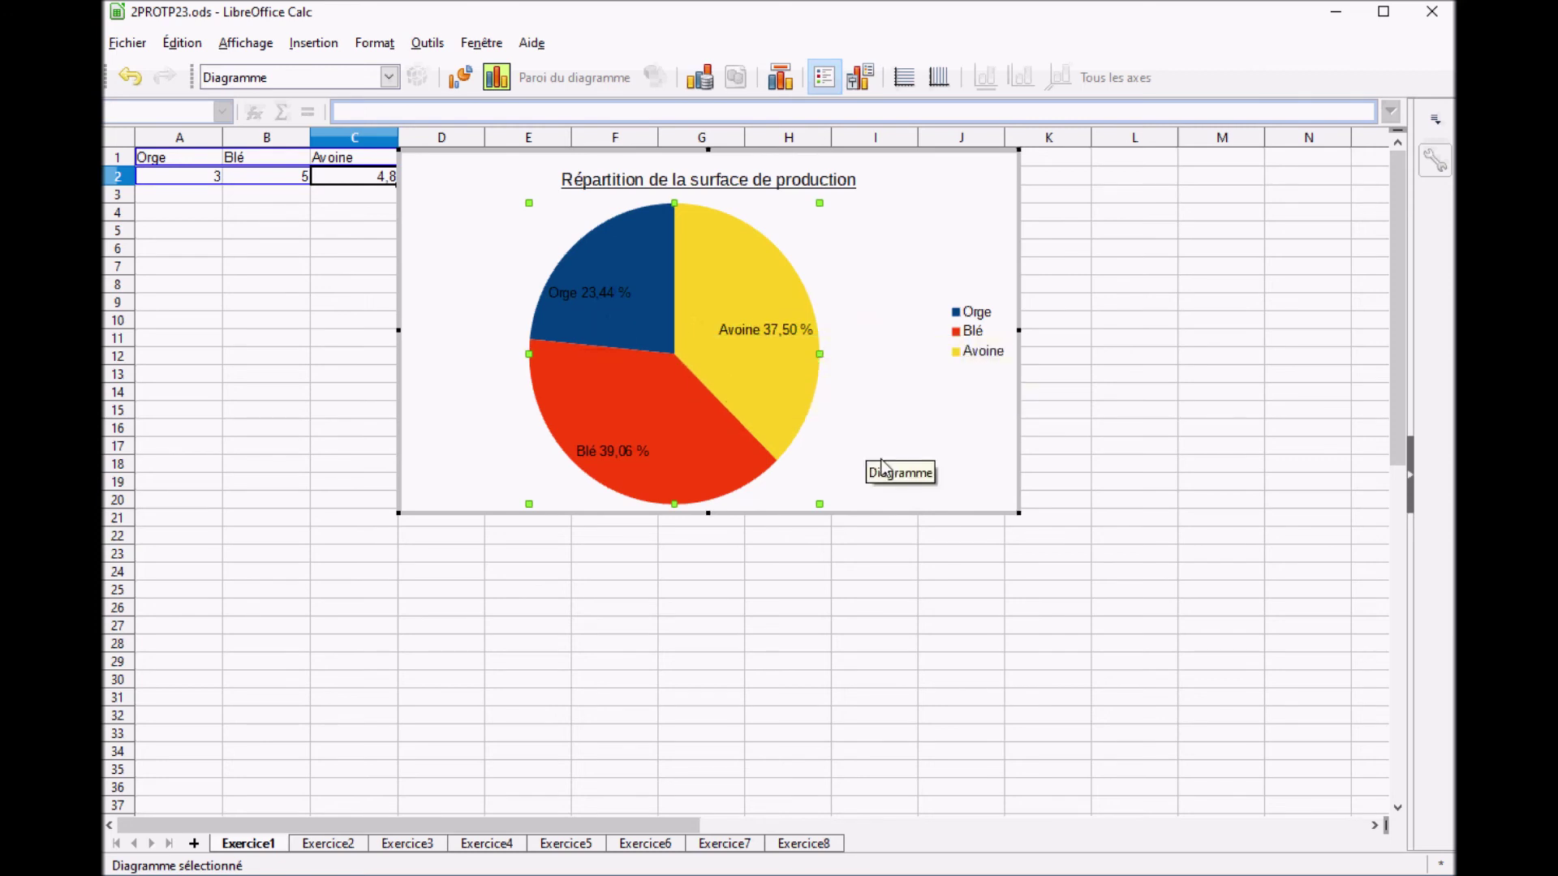
Step: Delete the legend from the pie chart
click(974, 360)
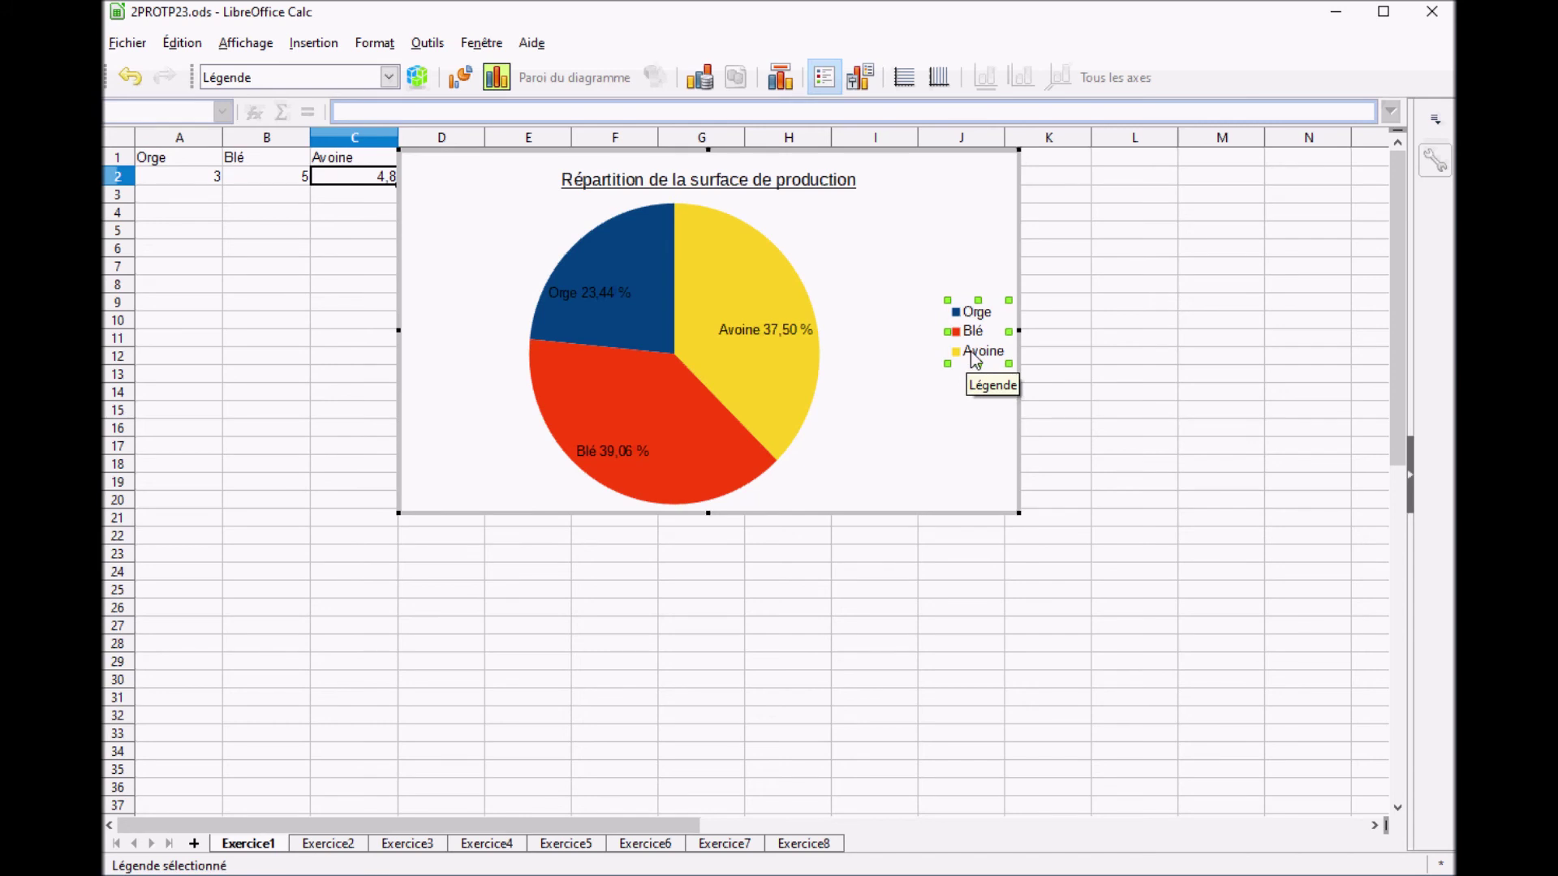
key(Delete)
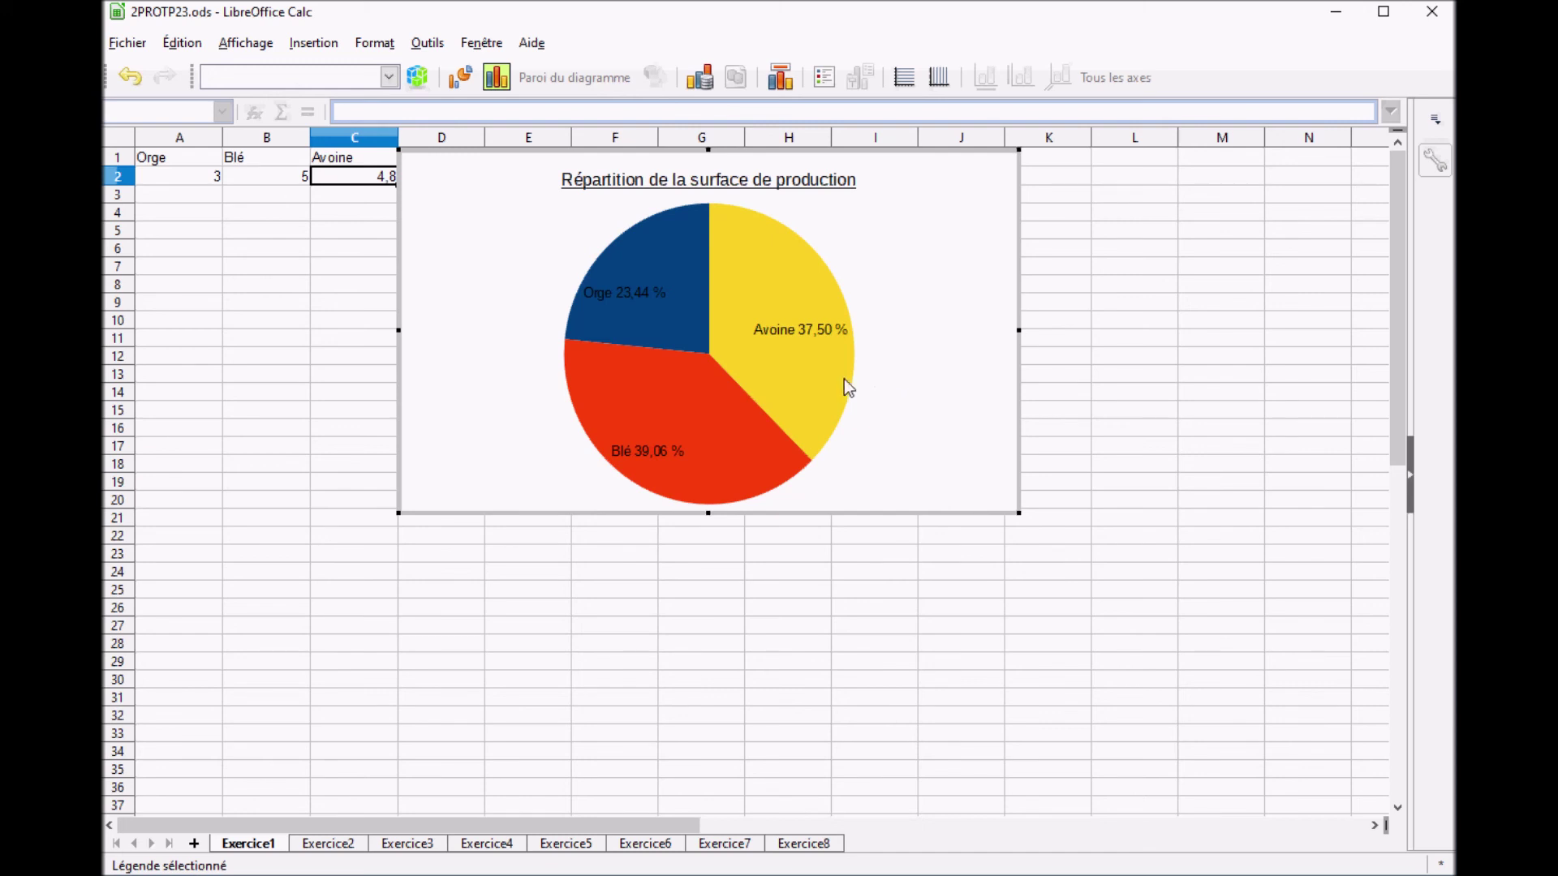
mouse_move(844, 379)
Step: Leave chart editing and move the whole pie chart slightly right and down, to about position 7,73 / 0,74
click(295, 263)
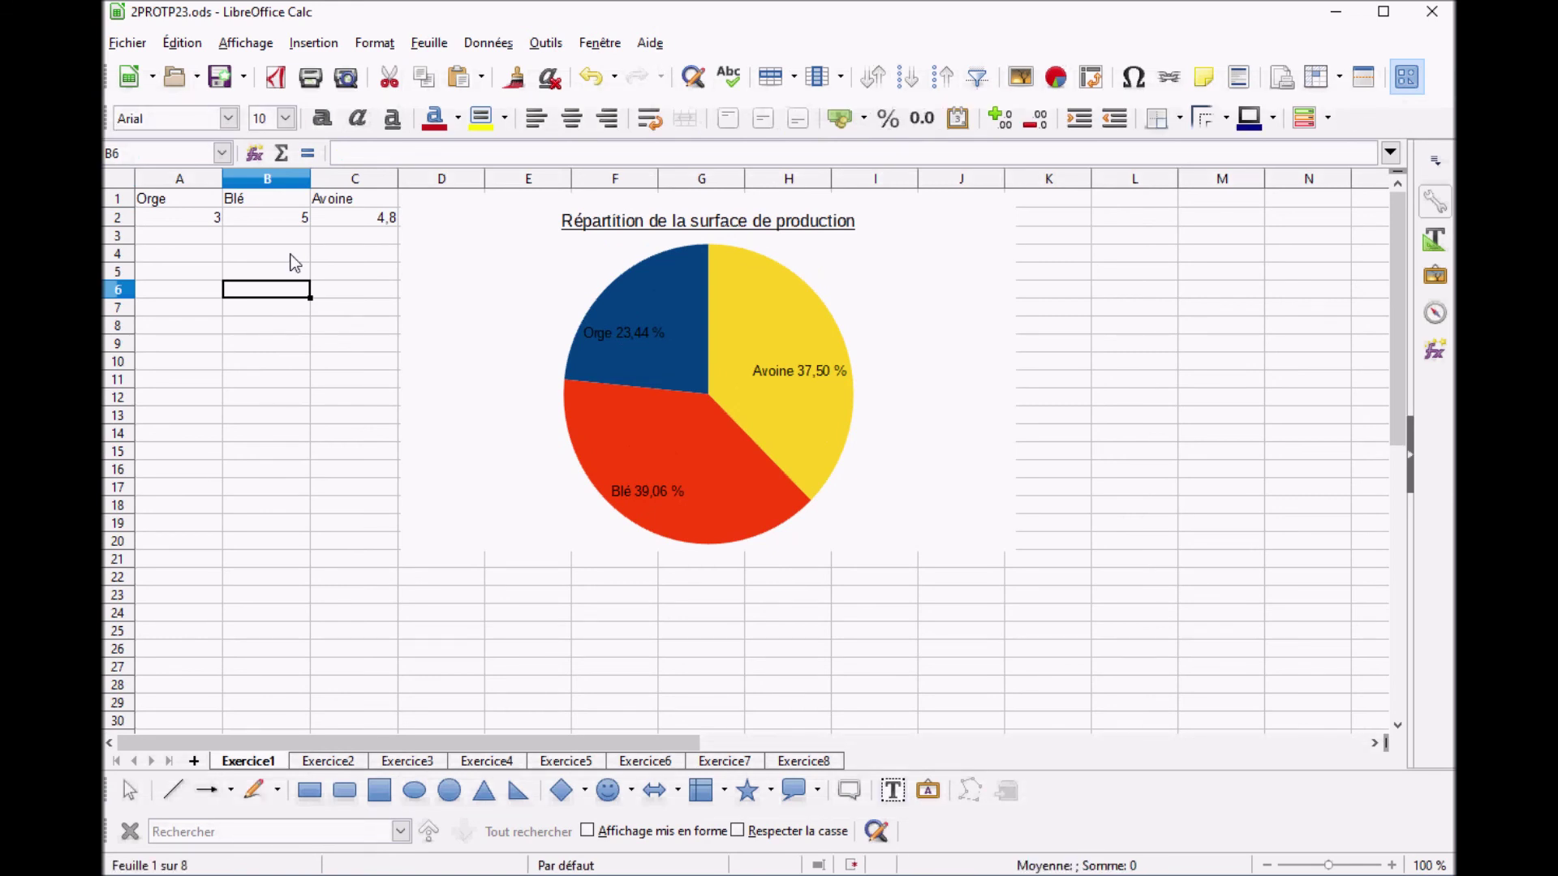
click(426, 268)
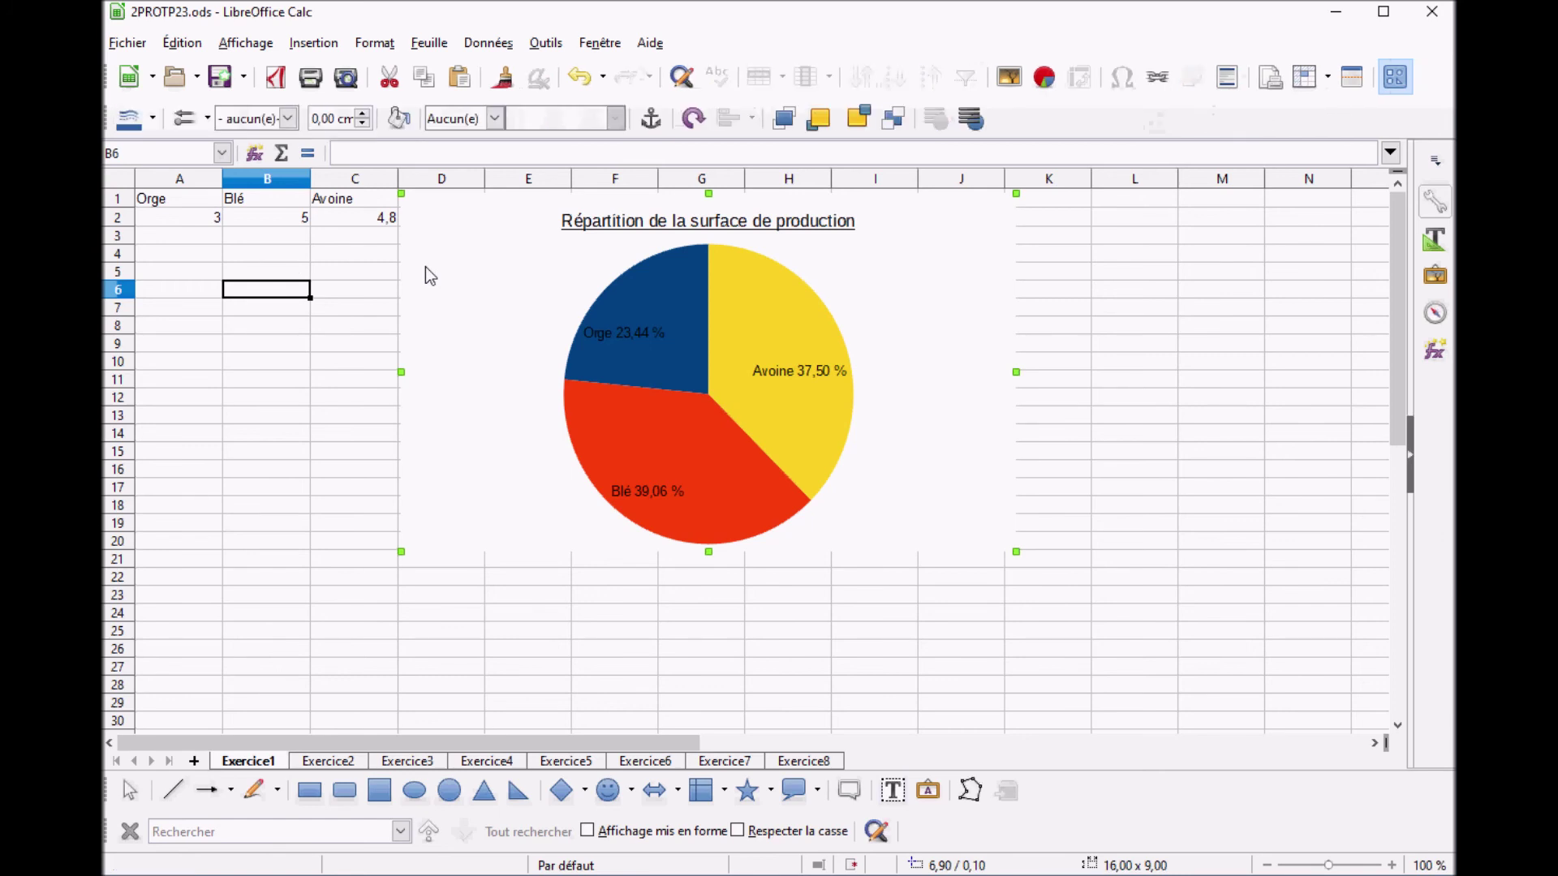
drag(425, 266, 528, 317)
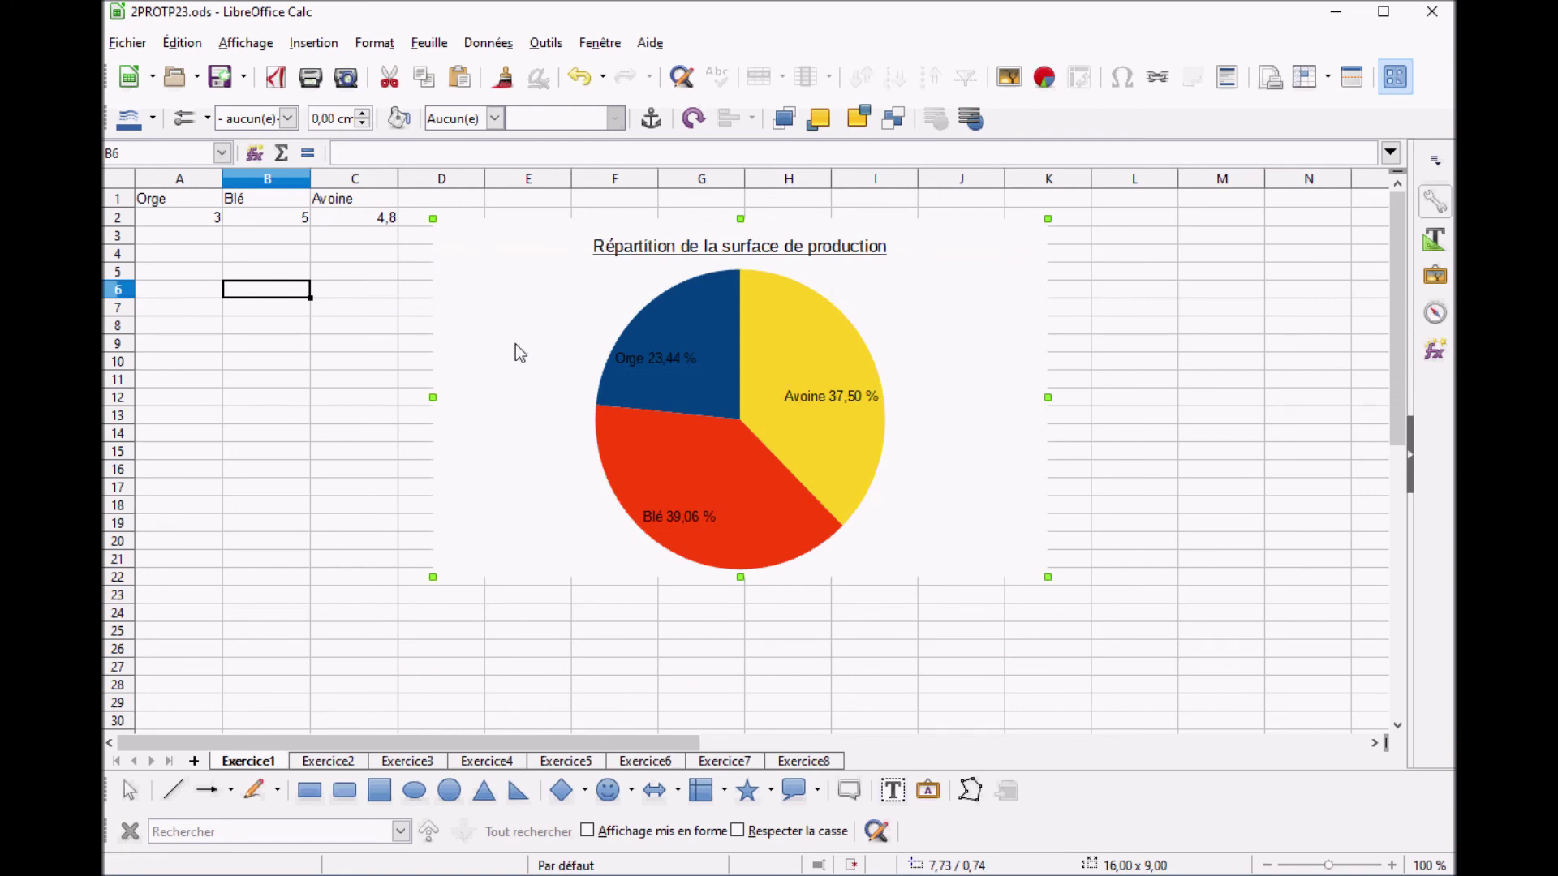
Step: Open the pie chart for editing, return to the sheet at cell C12, and reopen the chart in edit mode
double_click(515, 346)
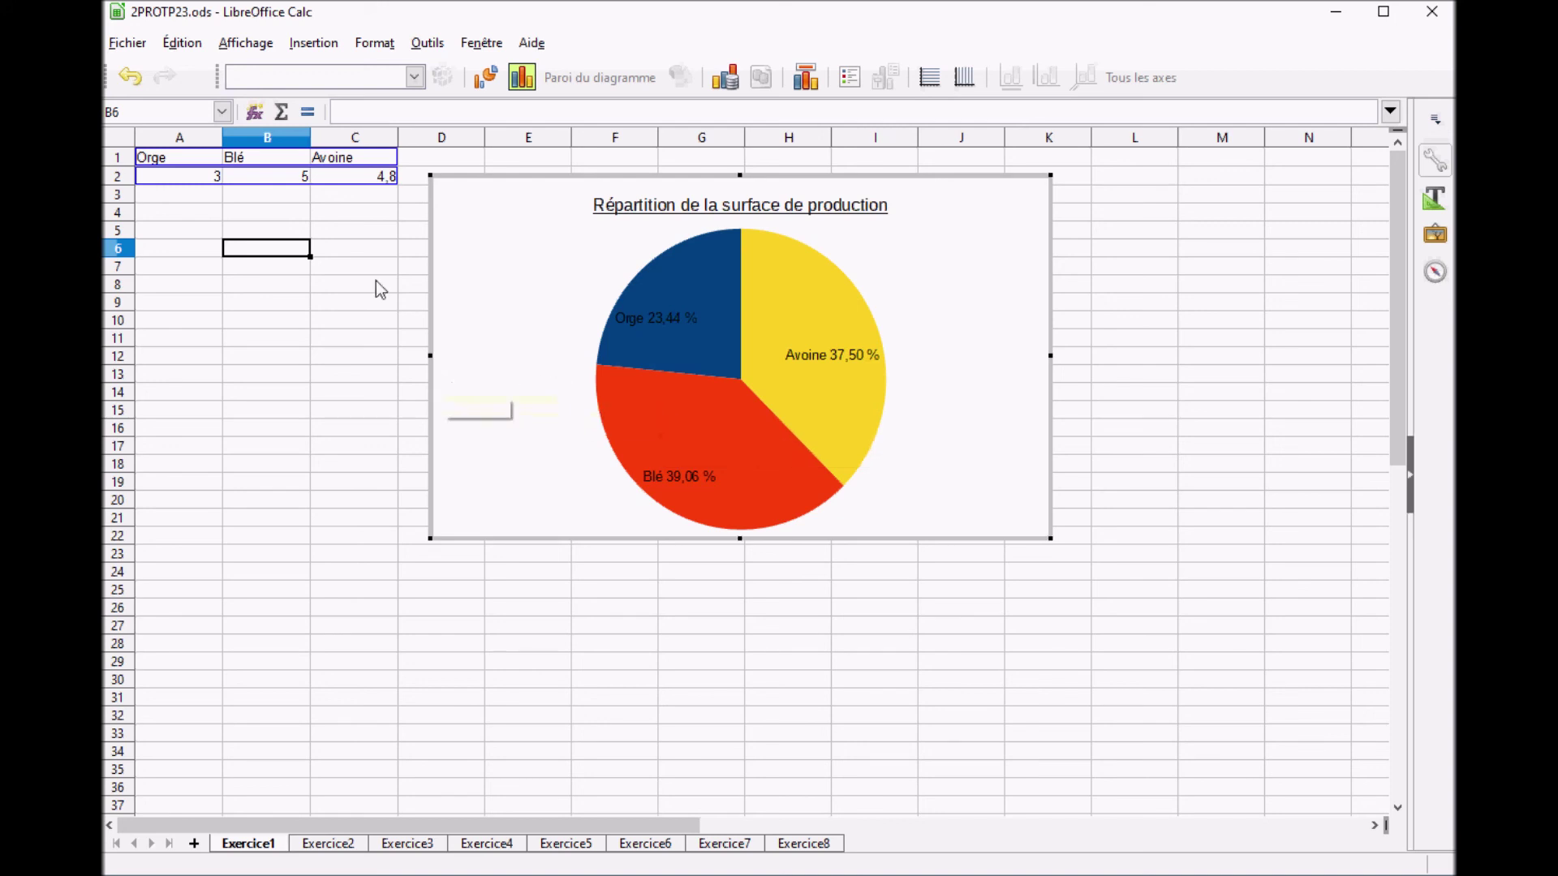
click(342, 353)
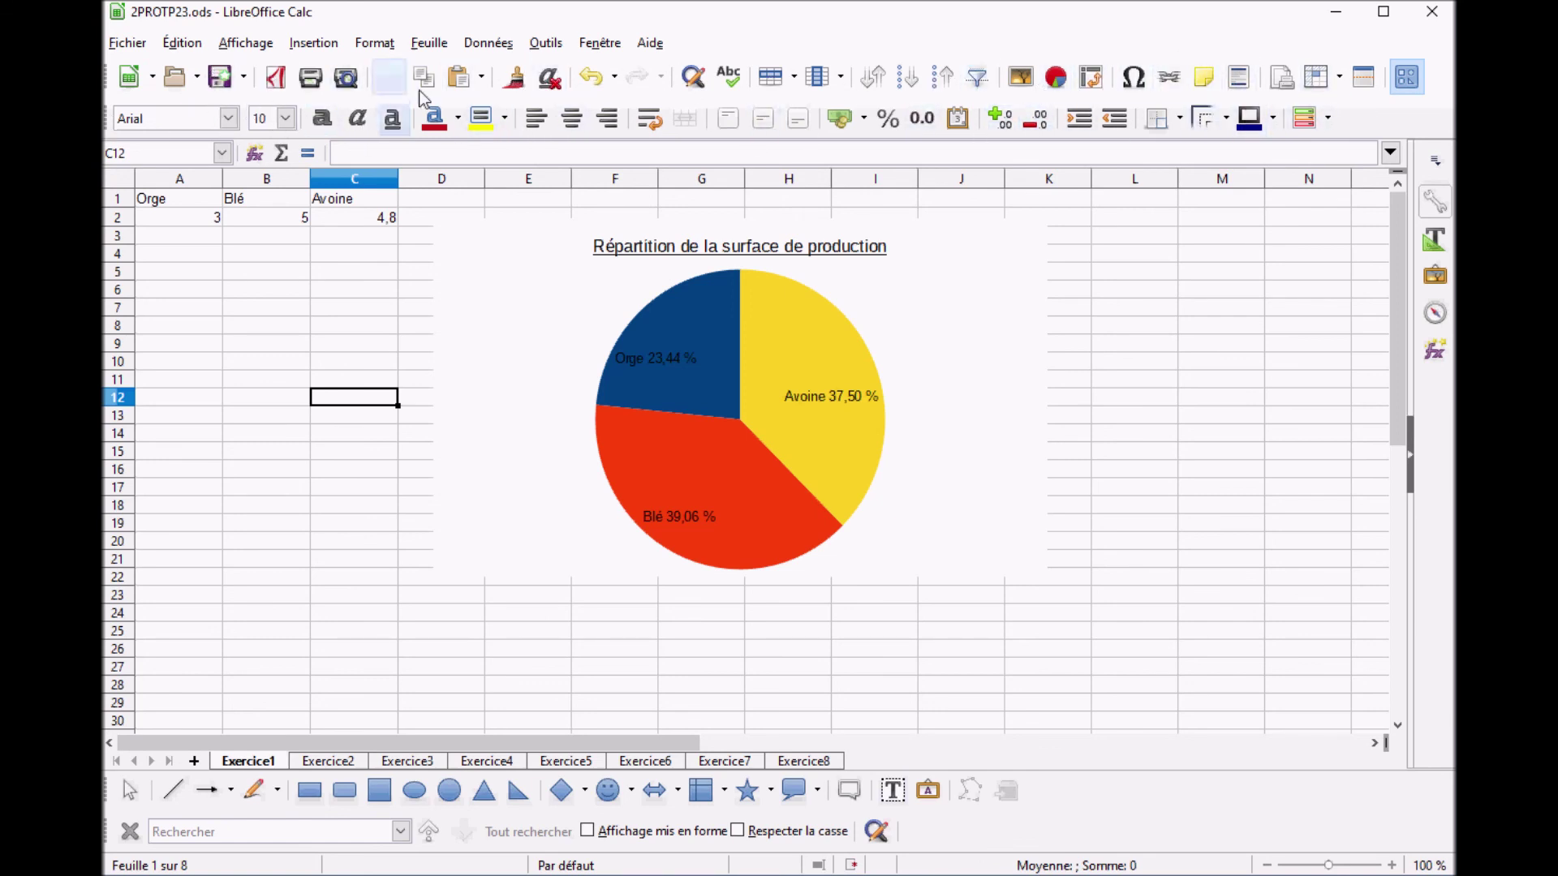
click(513, 376)
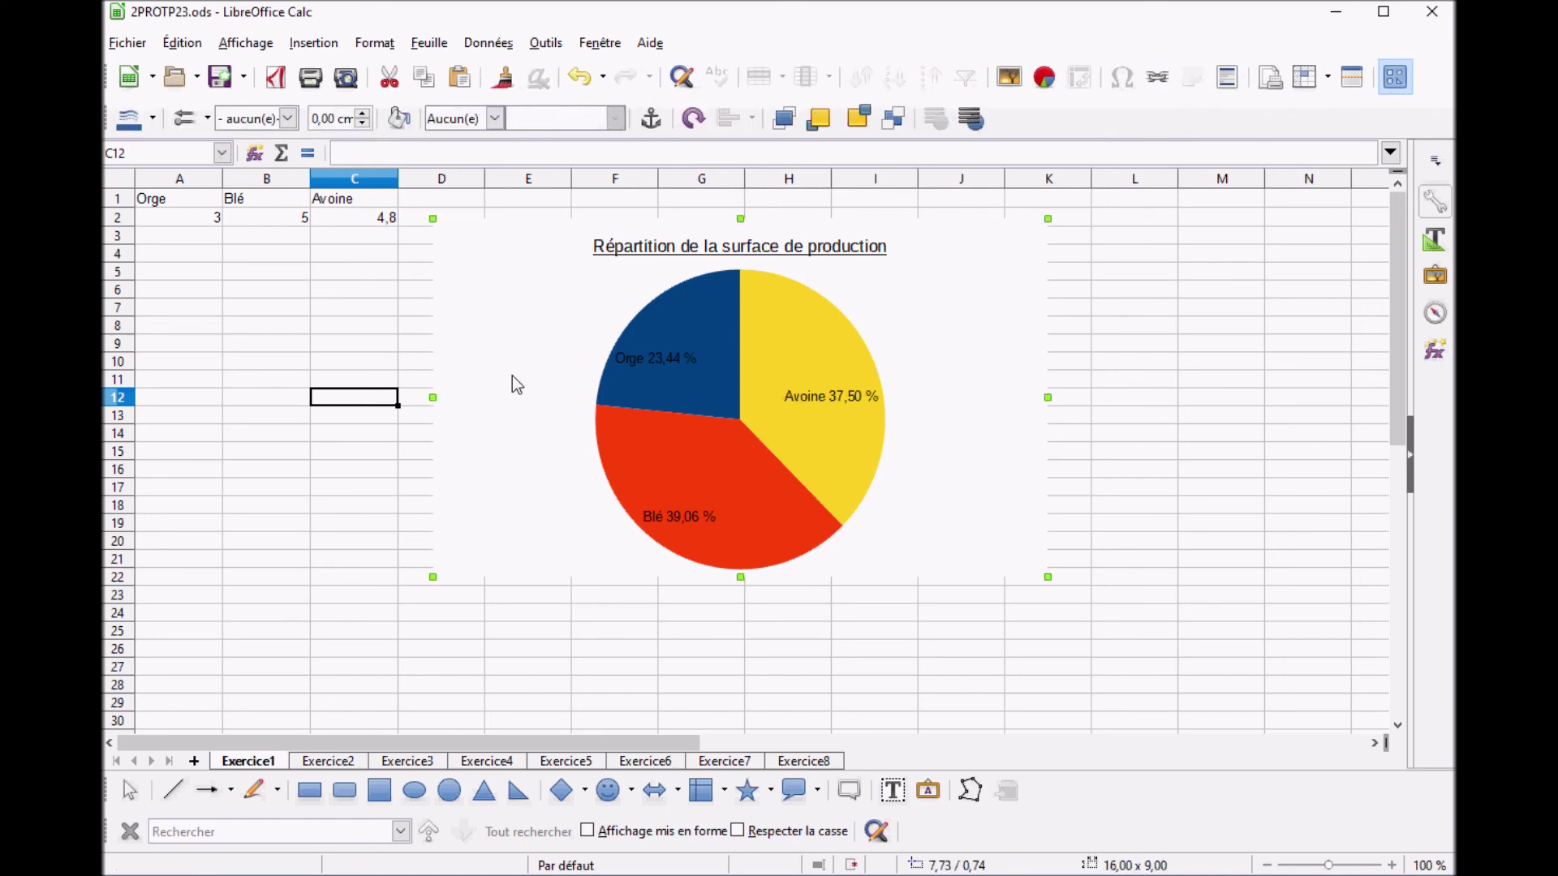
double_click(518, 376)
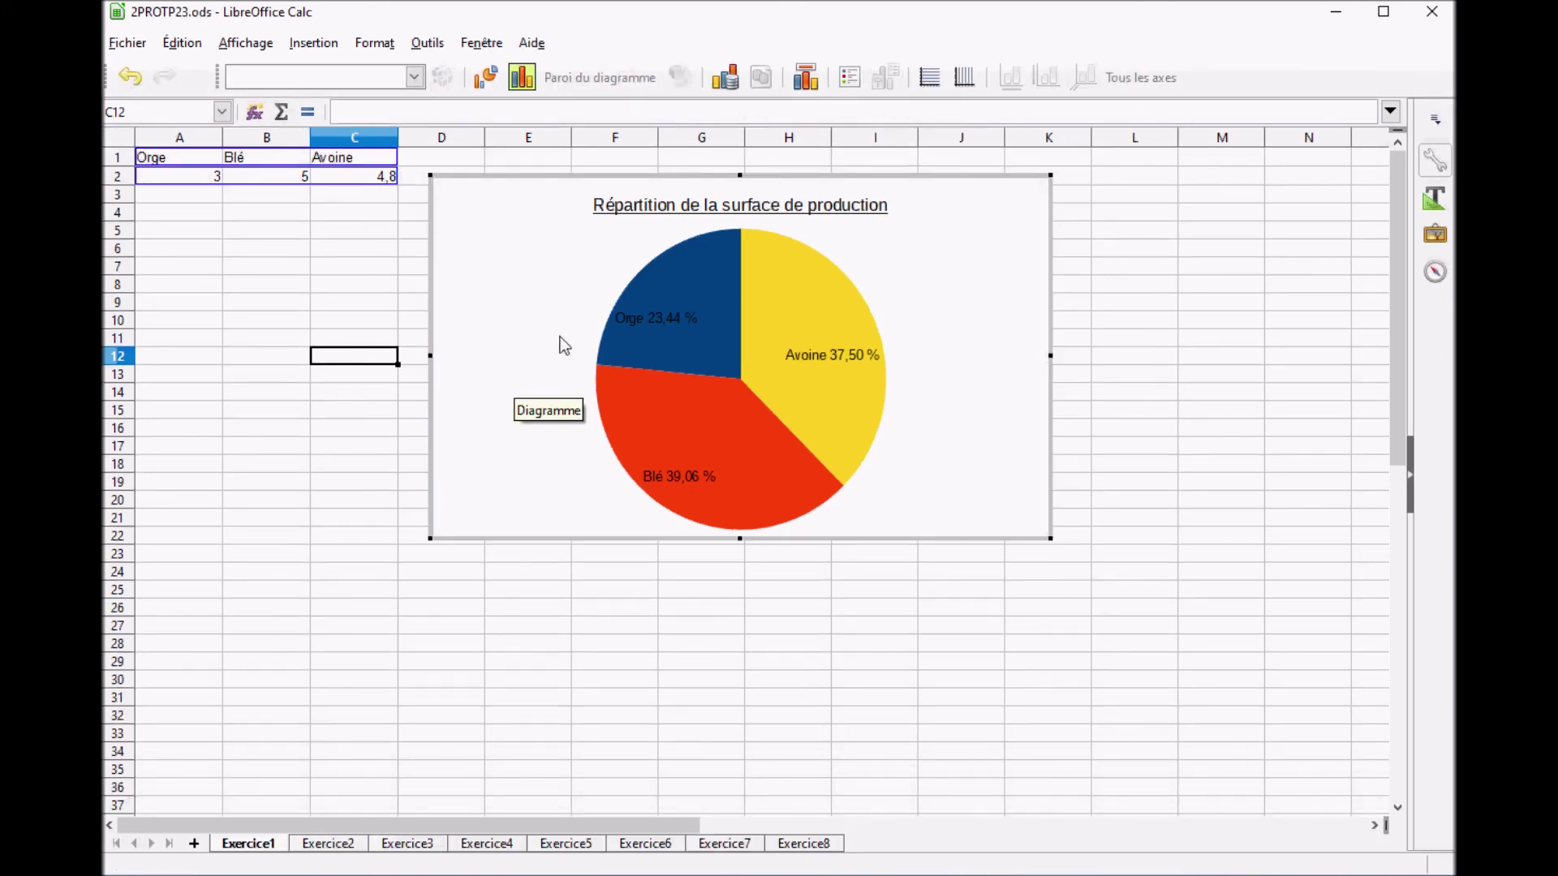